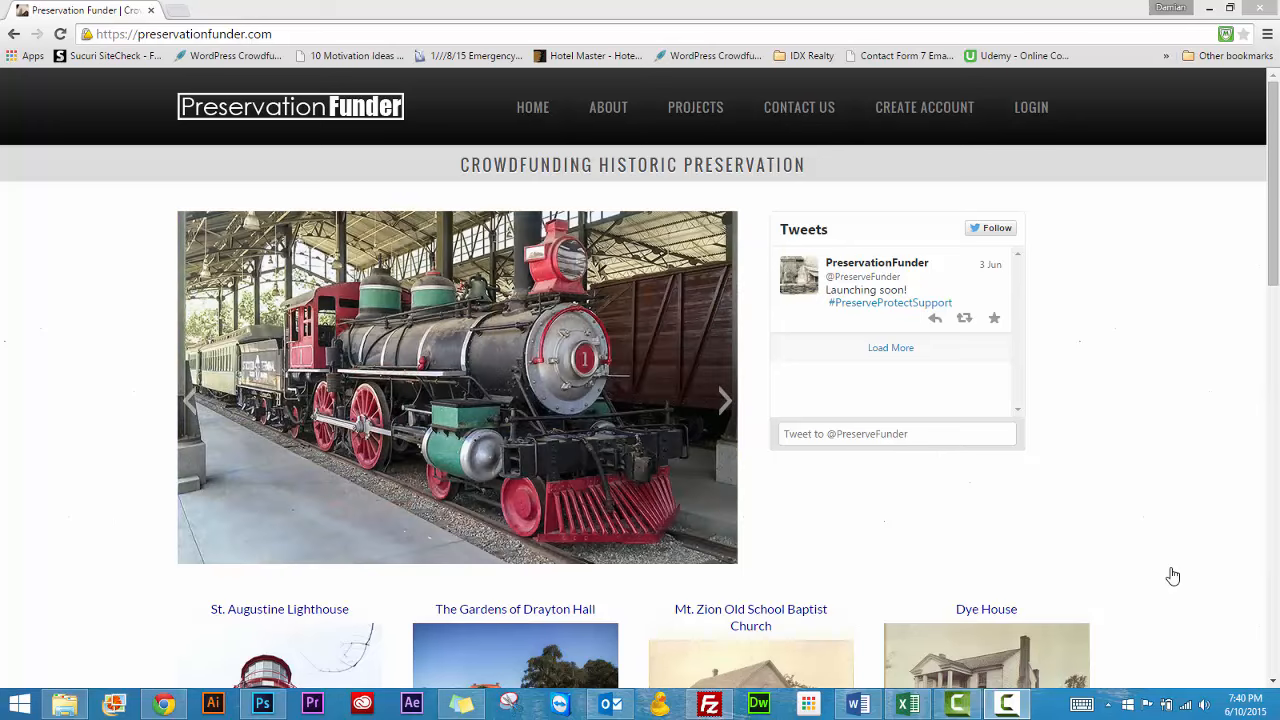
Open the account registration form and fill in the first name, last name and email address
click(911, 118)
click(911, 118)
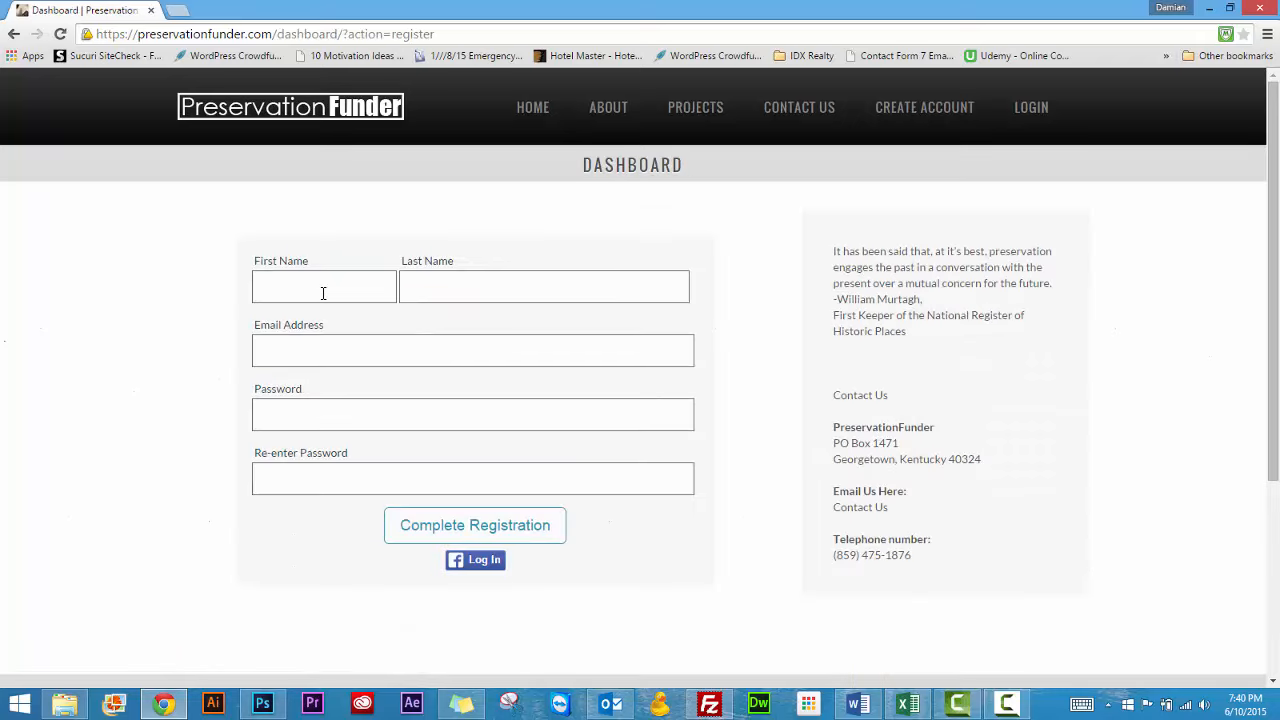
text(John)
key(Tab)
text(Doe)
key(Tab)
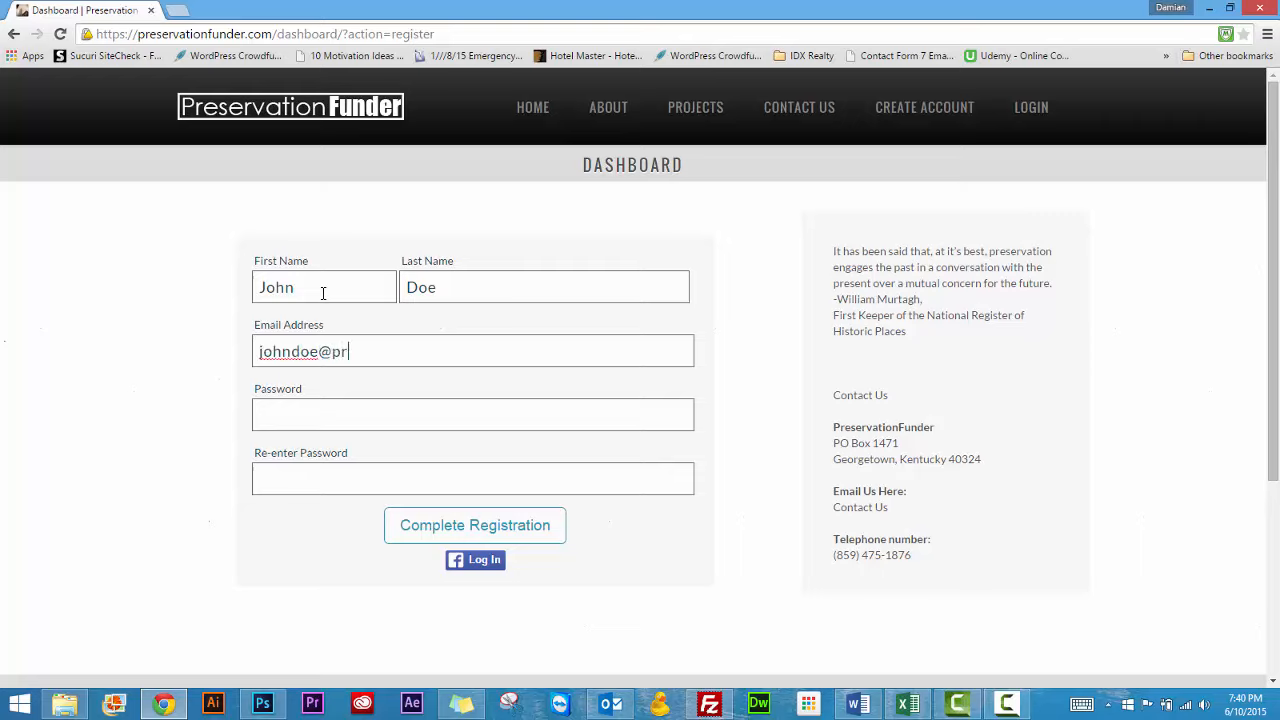
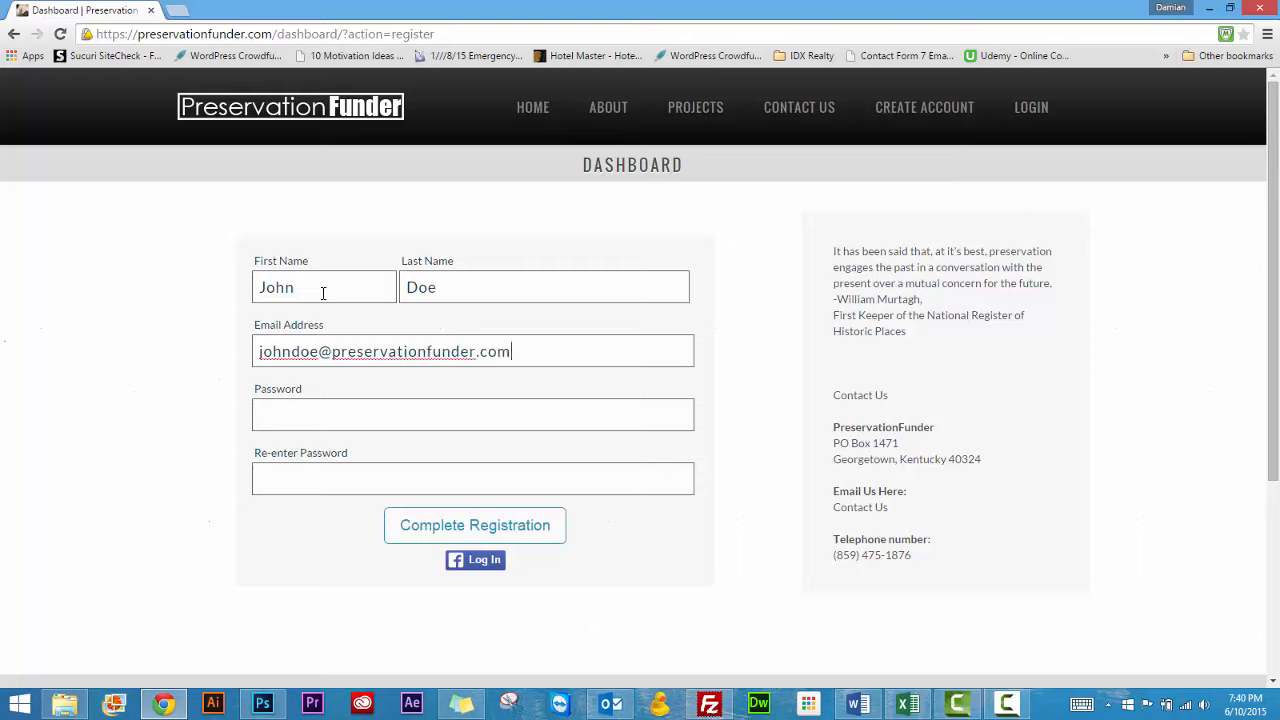
Enter and re-enter the account password, complete the registration, and decline saving the password in the browser
key(Tab)
text(passwordpassw)
click(481, 533)
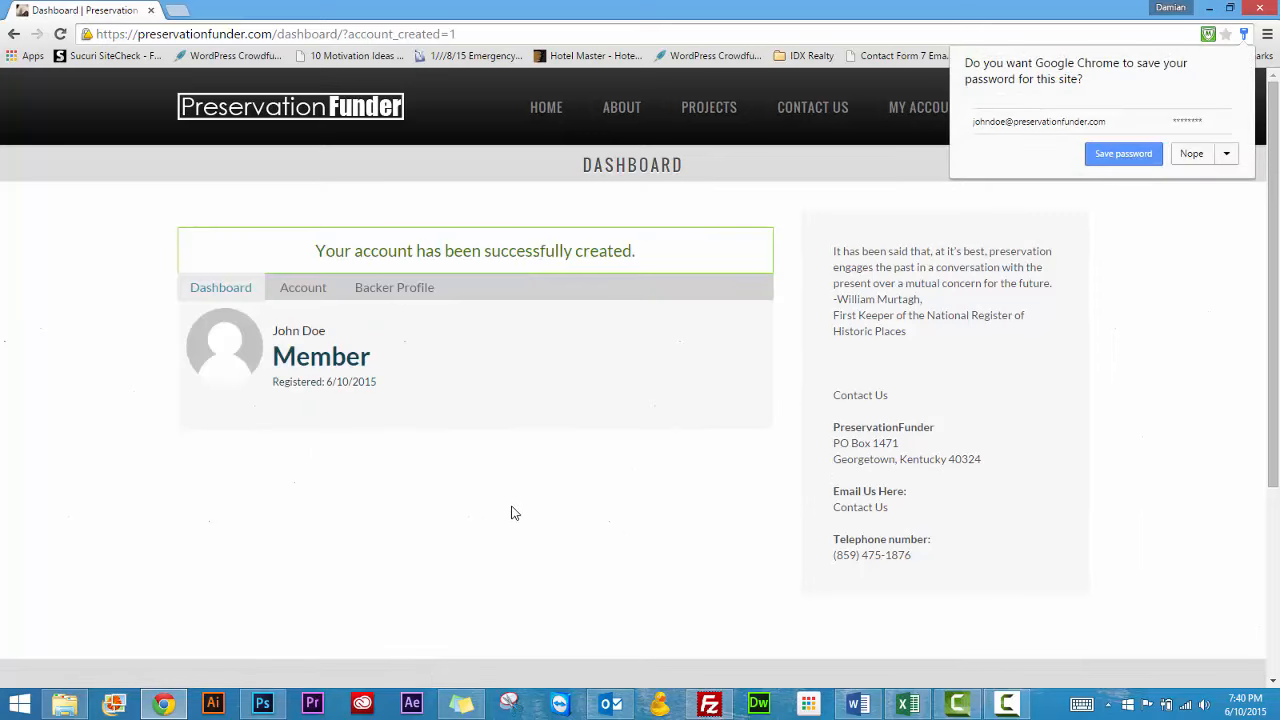
click(1187, 158)
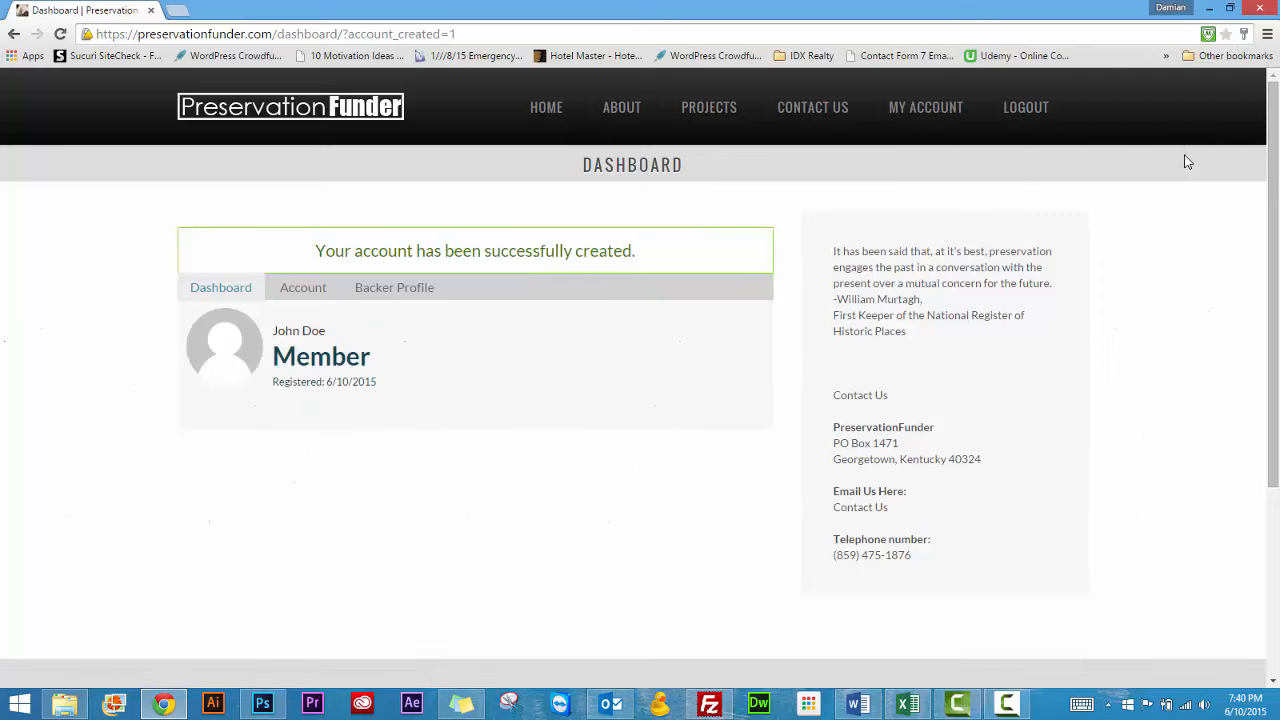
Examine the account page's profile information, password modification and payment settings
click(306, 290)
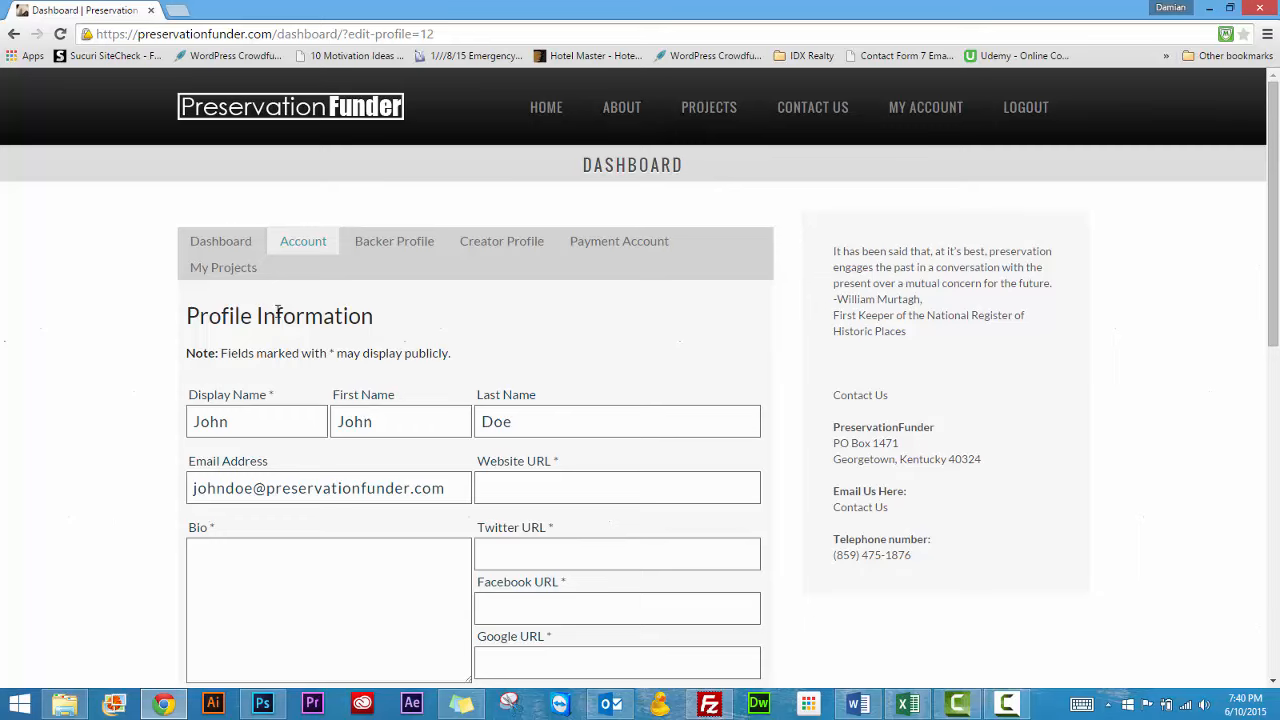
click(230, 243)
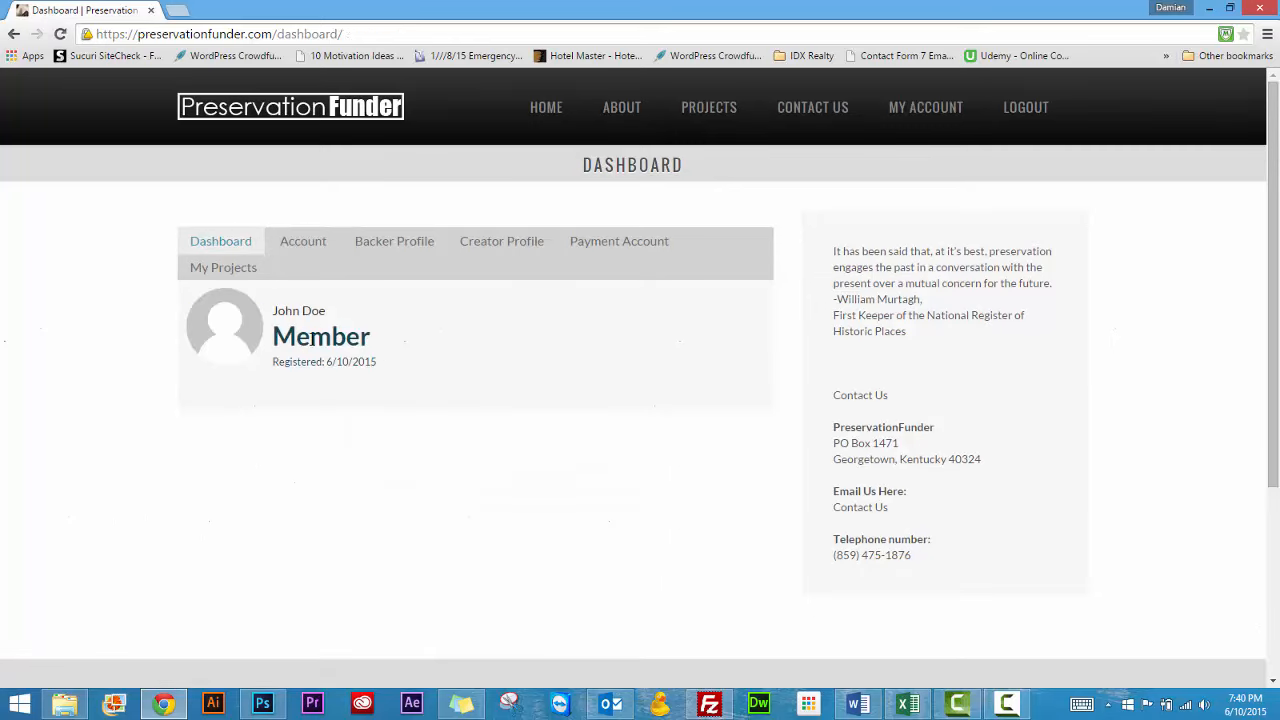
click(303, 242)
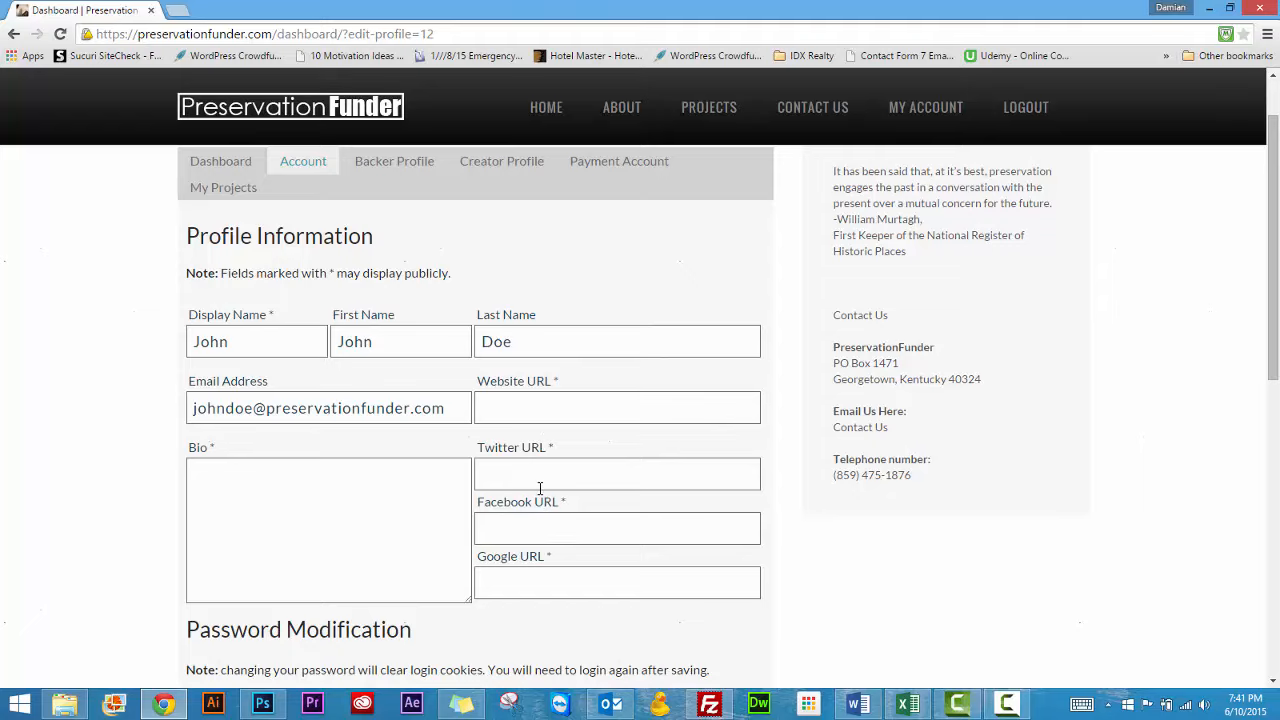
click(322, 528)
scroll(322, 528, down, 2)
scroll(321, 528, down, 3)
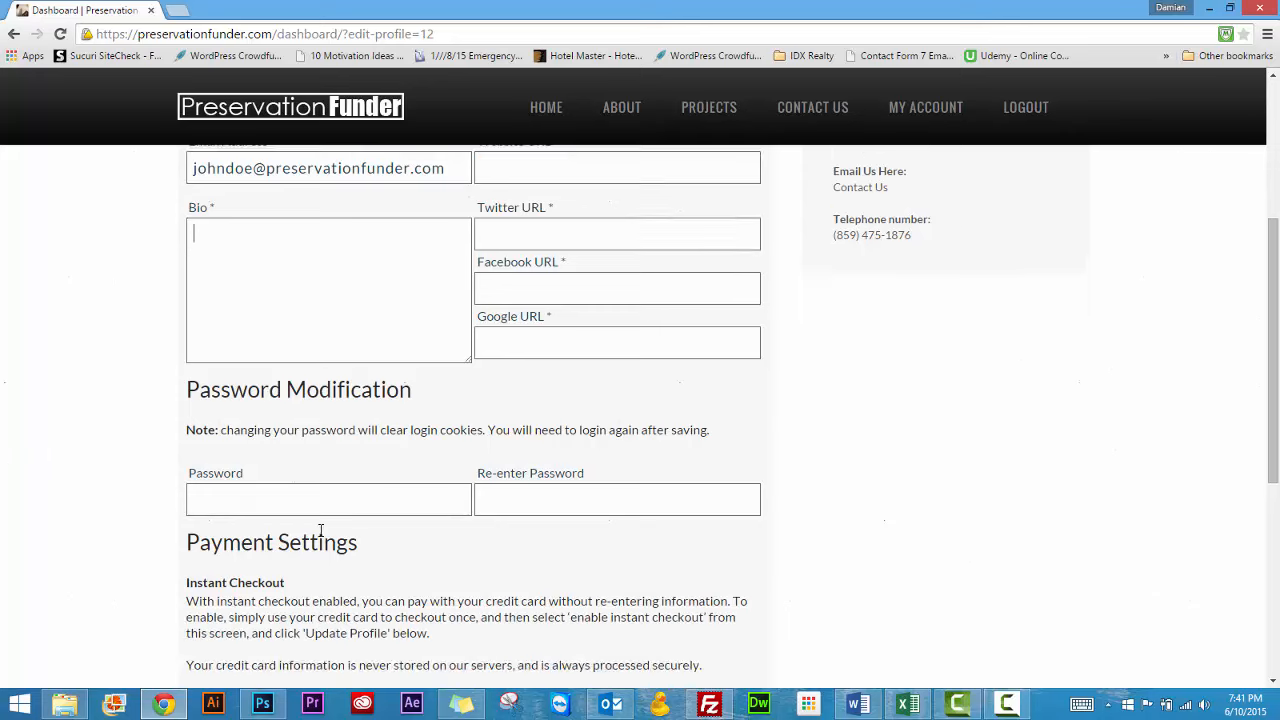
scroll(390, 533, up, 6)
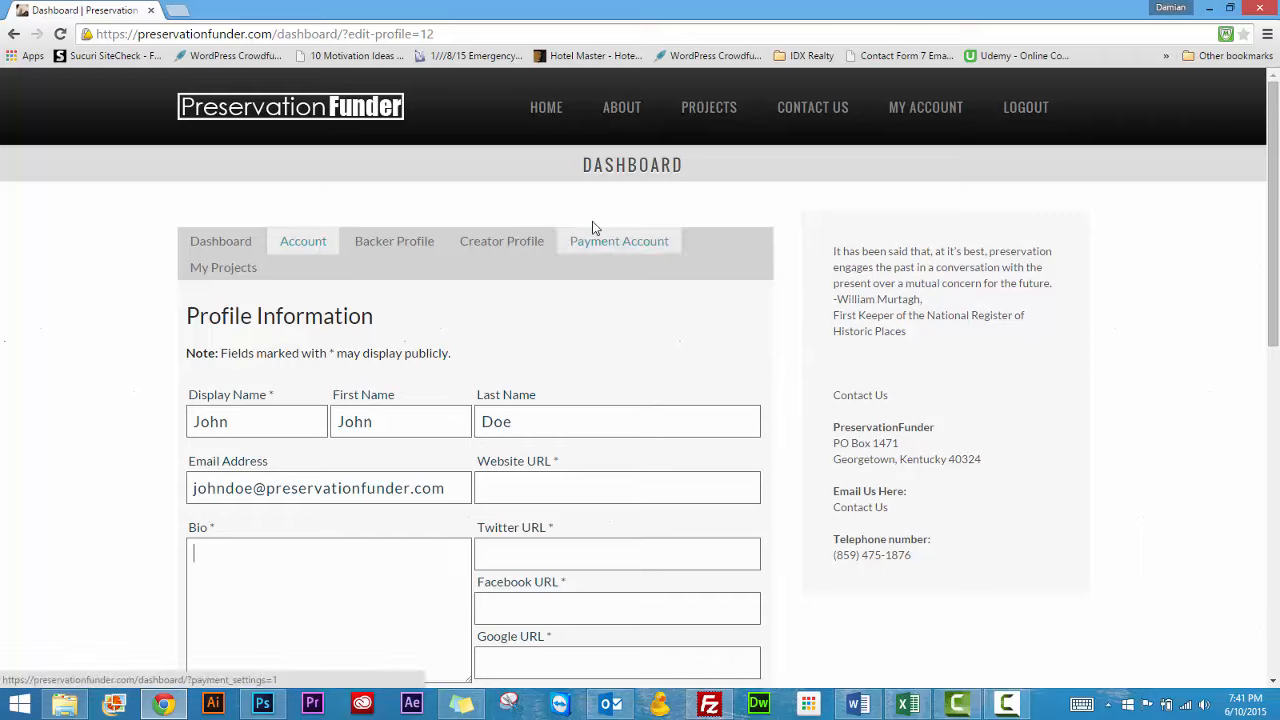
Open the Stripe connection form for the payment account, examine its business, personal and bank fields, and return to the dashboard
click(604, 249)
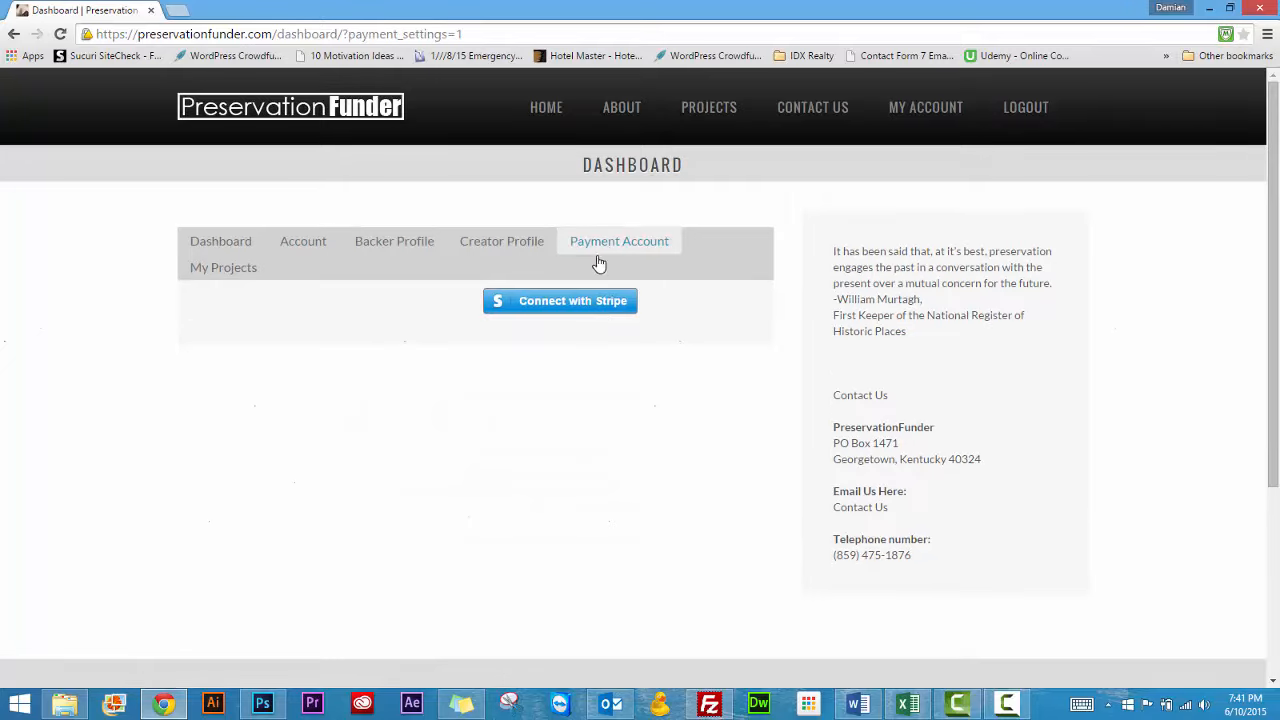
click(566, 302)
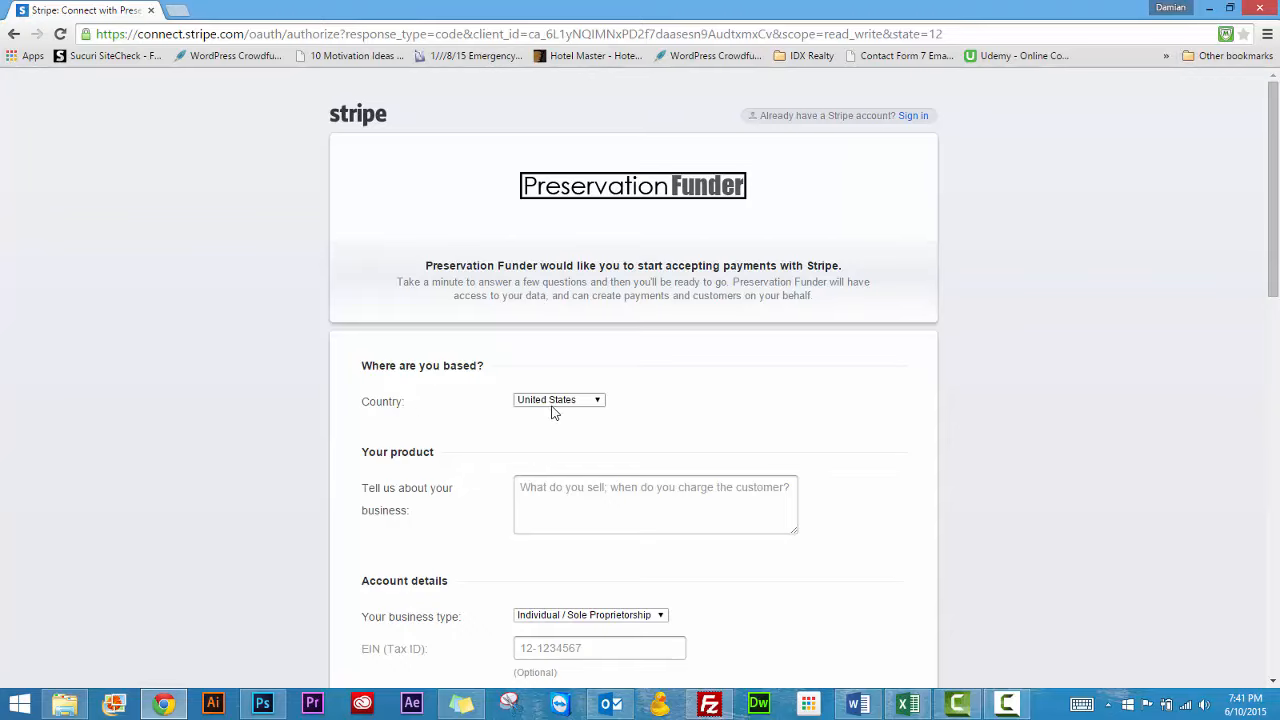
scroll(415, 483, down, 1)
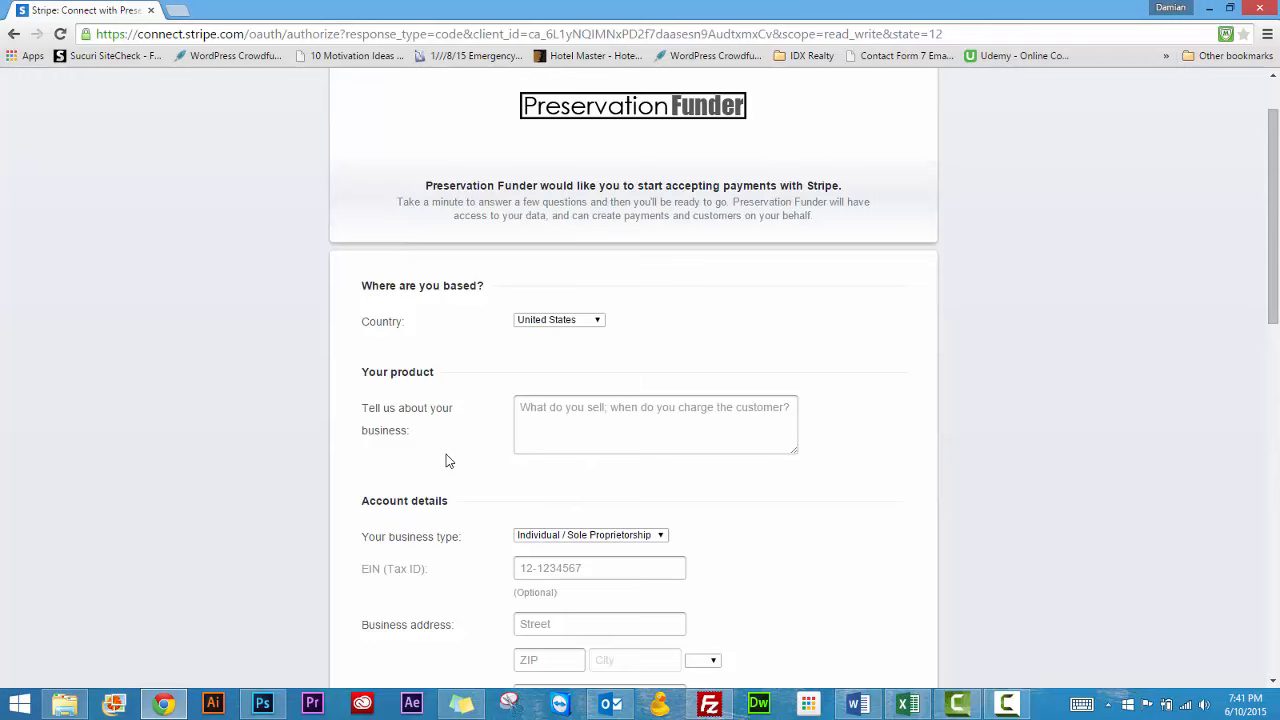
scroll(447, 460, down, 9)
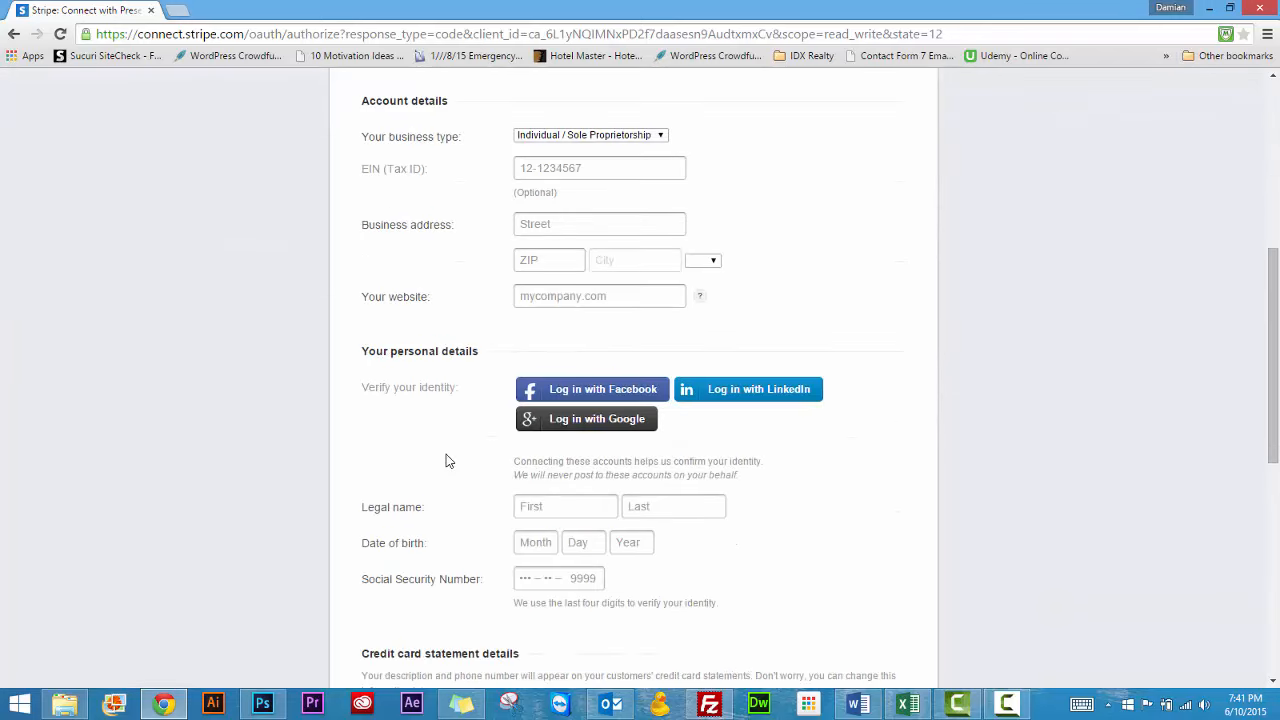
scroll(447, 460, down, 4)
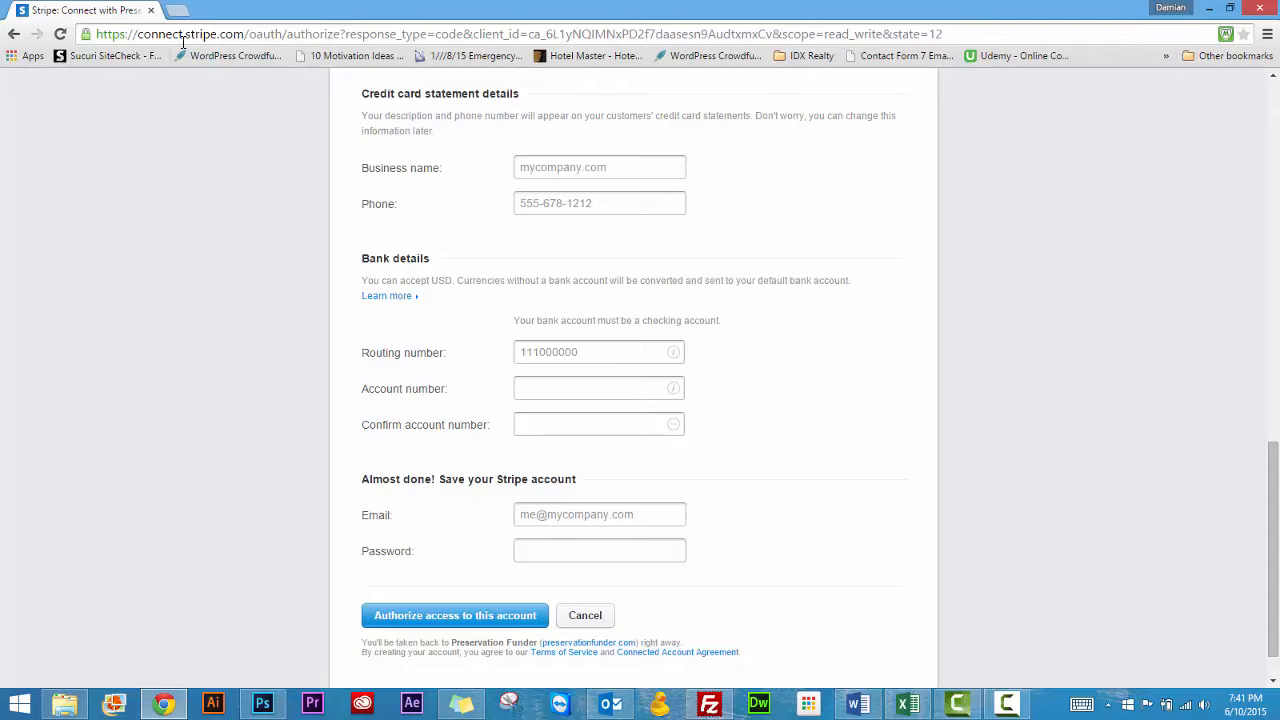
click(14, 35)
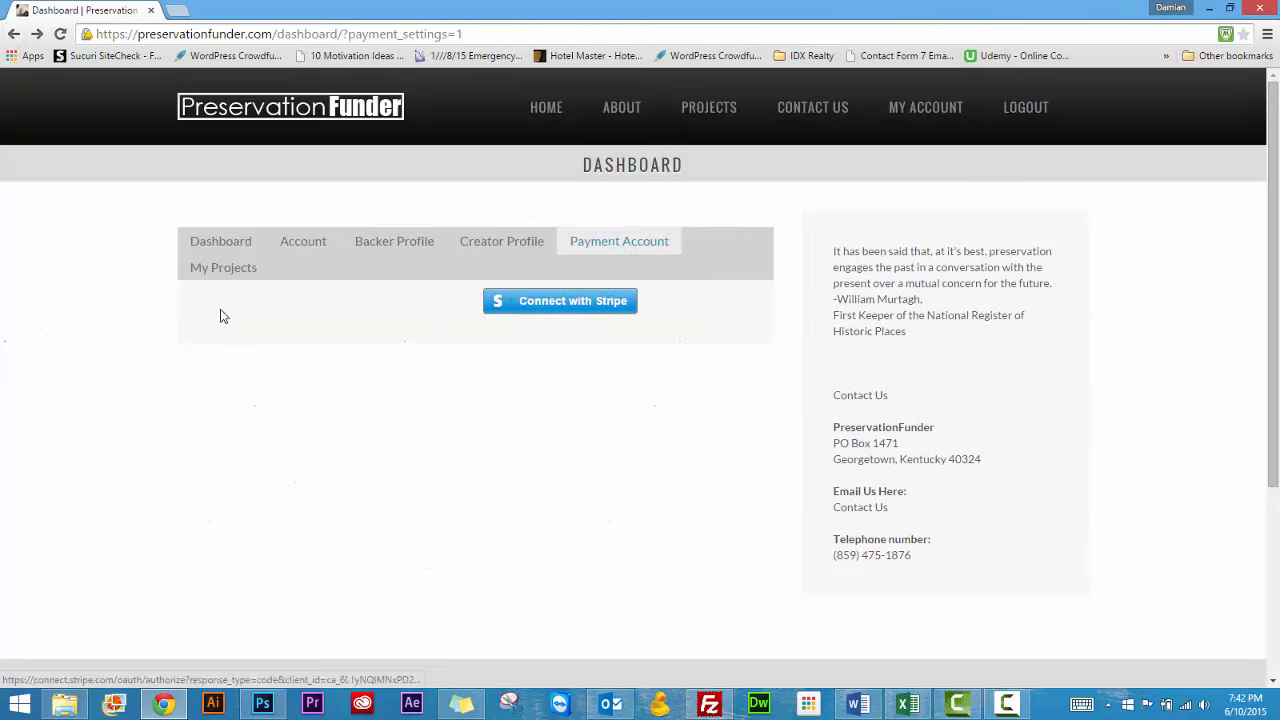
click(225, 268)
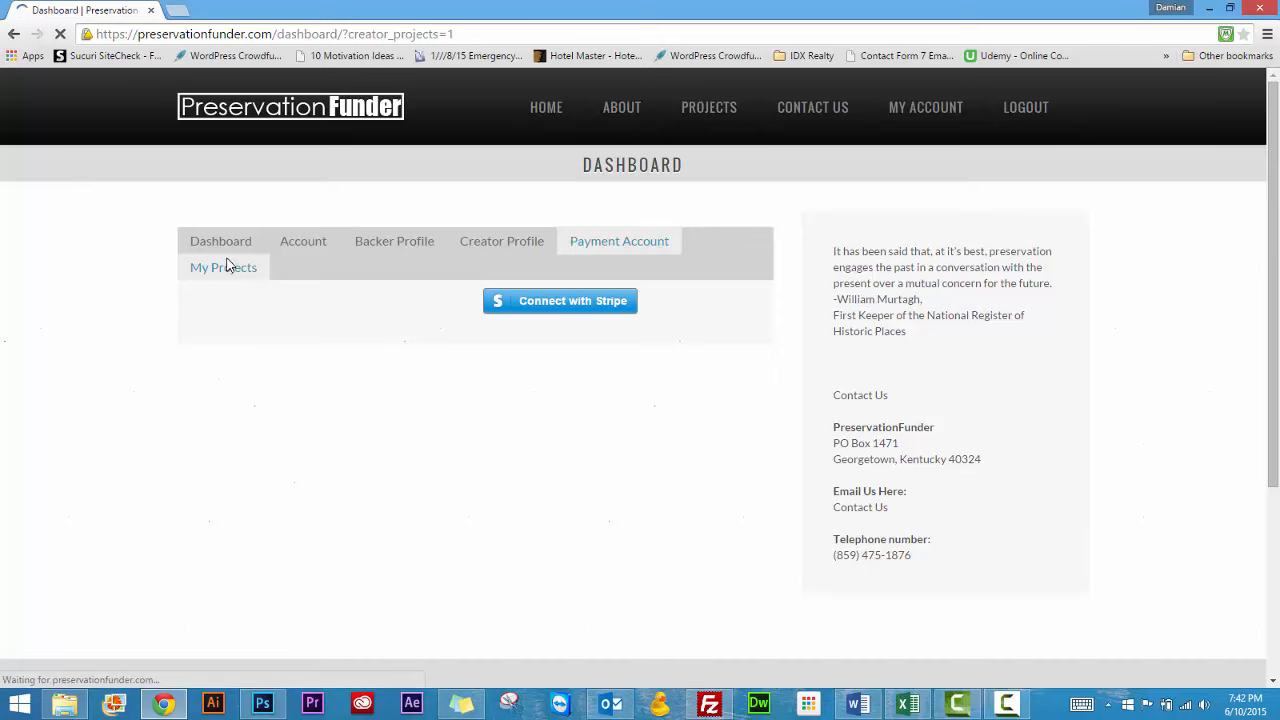
click(475, 310)
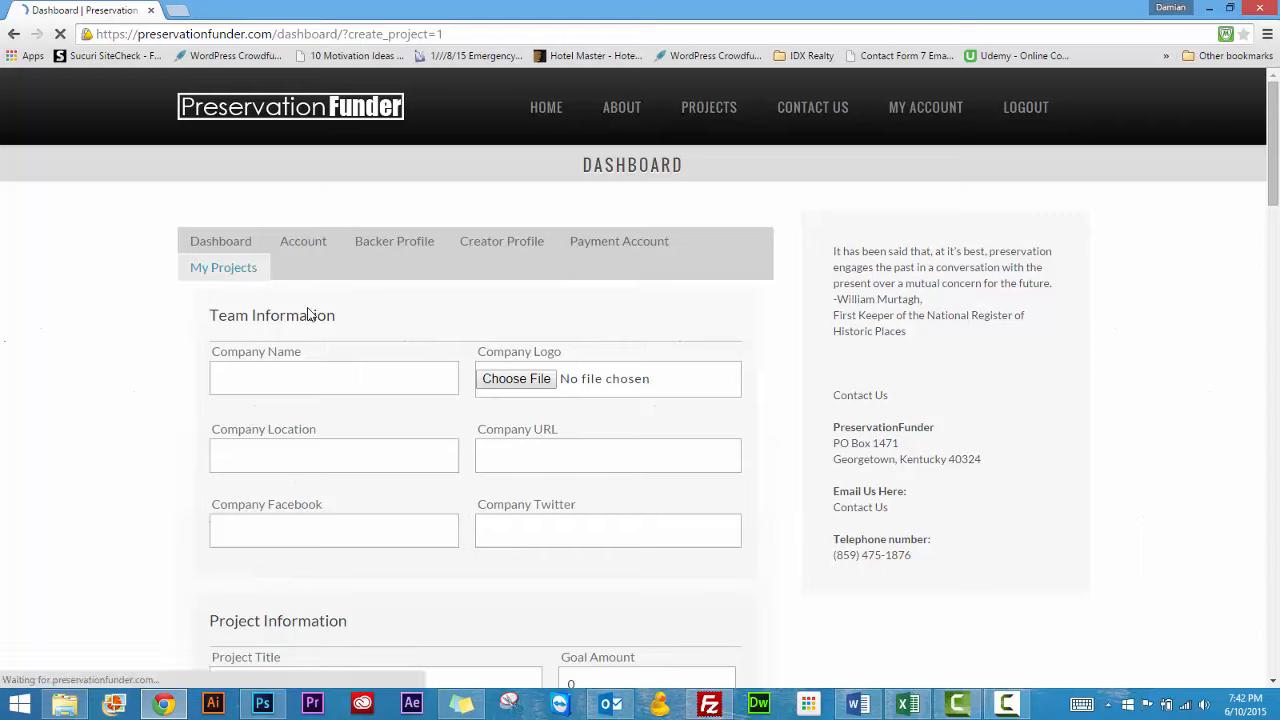
click(300, 382)
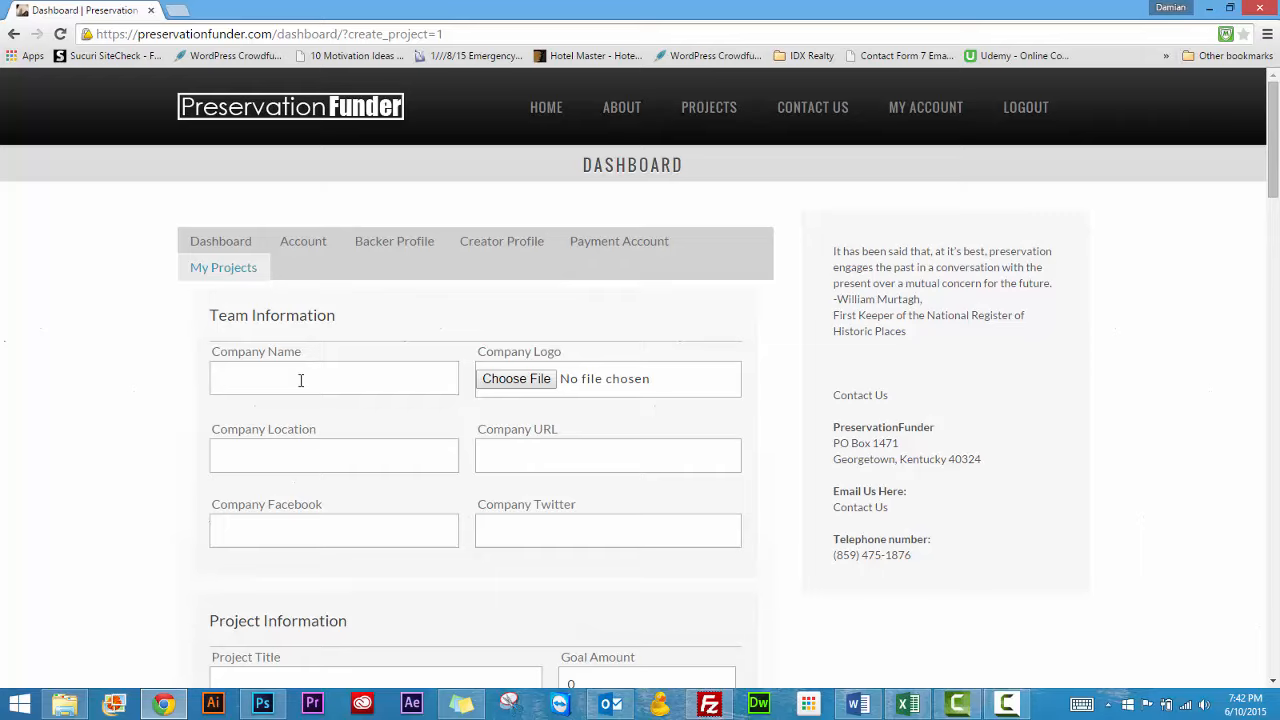
text(Team Restore!)
click(320, 448)
text(Lexington Ky)
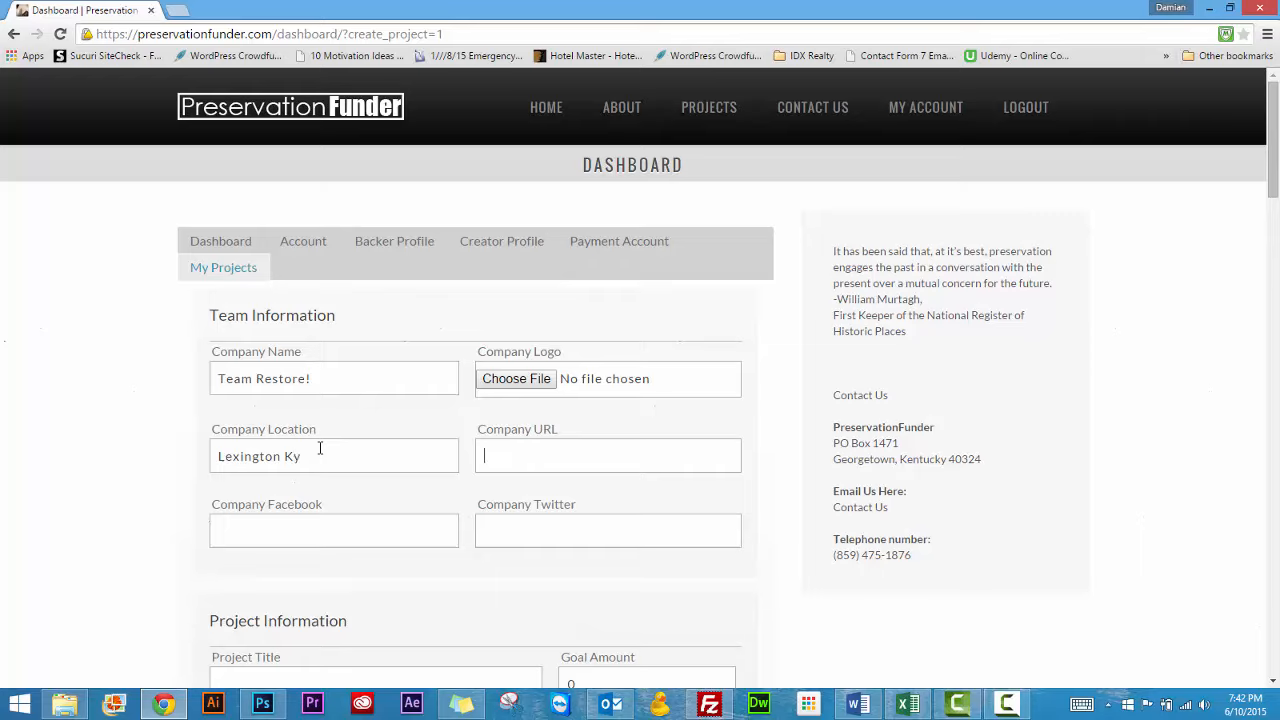
text(www.p)
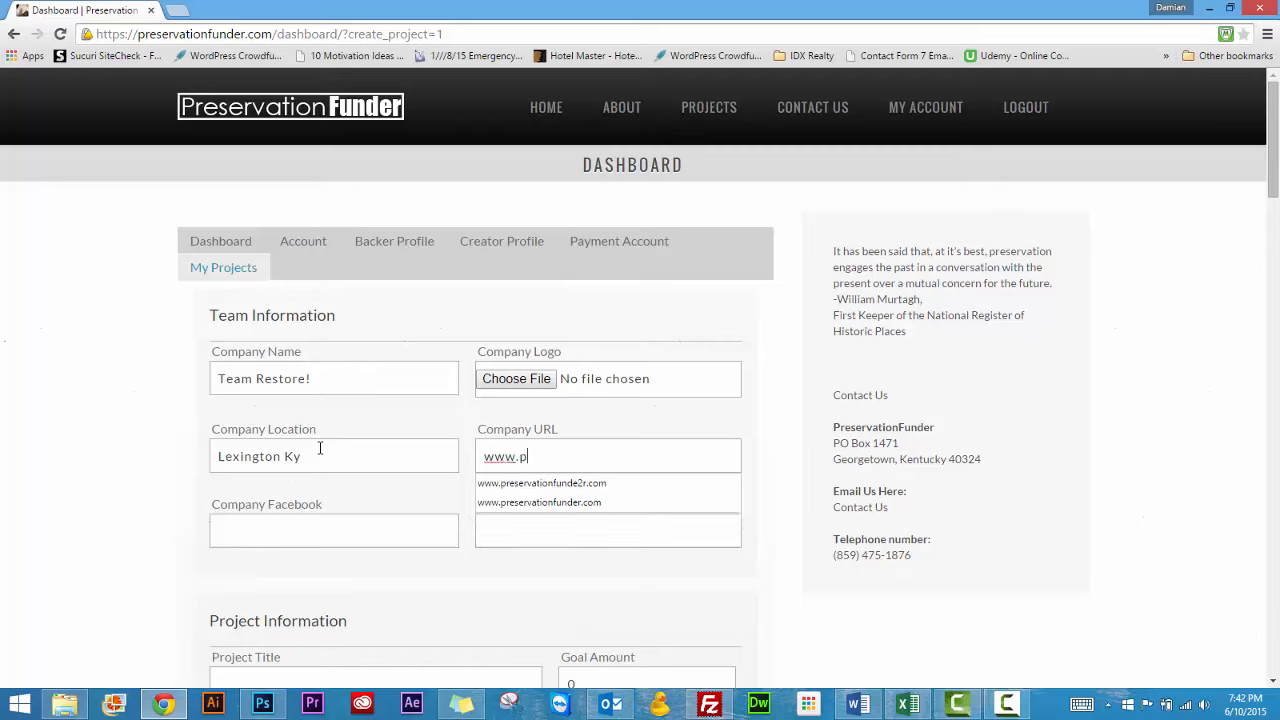
text(reservationfunder.com)
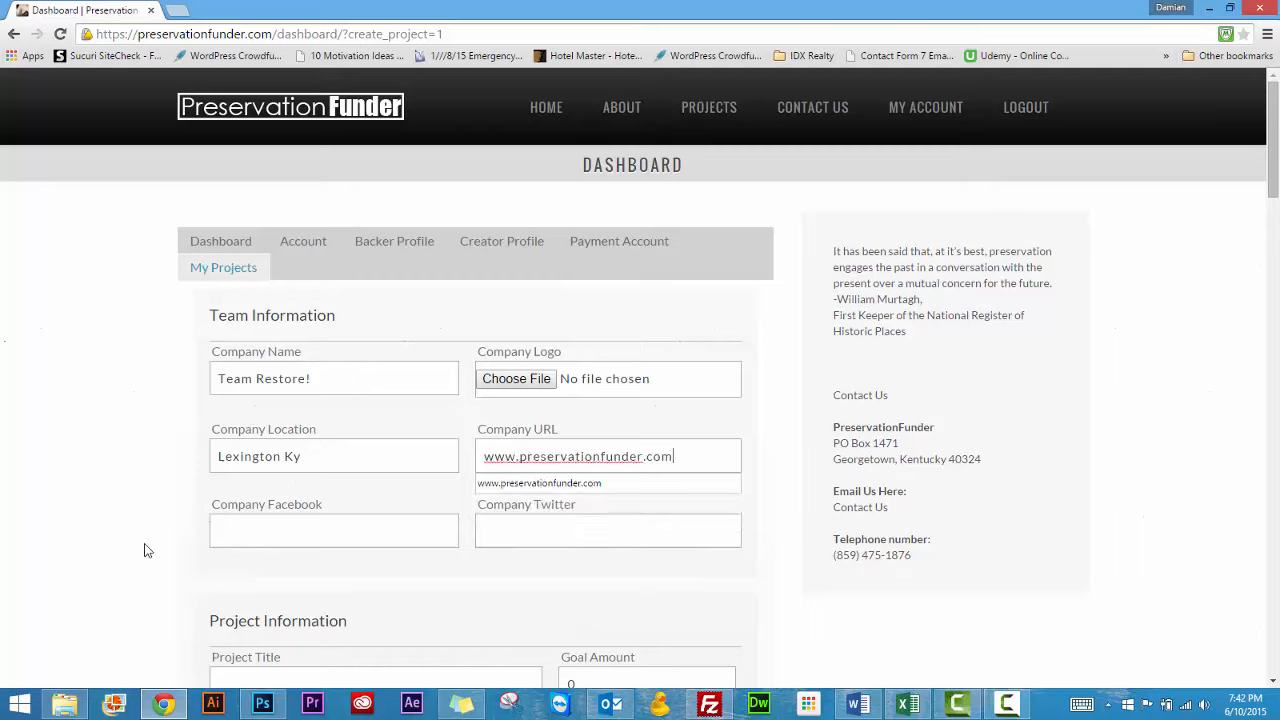
click(171, 518)
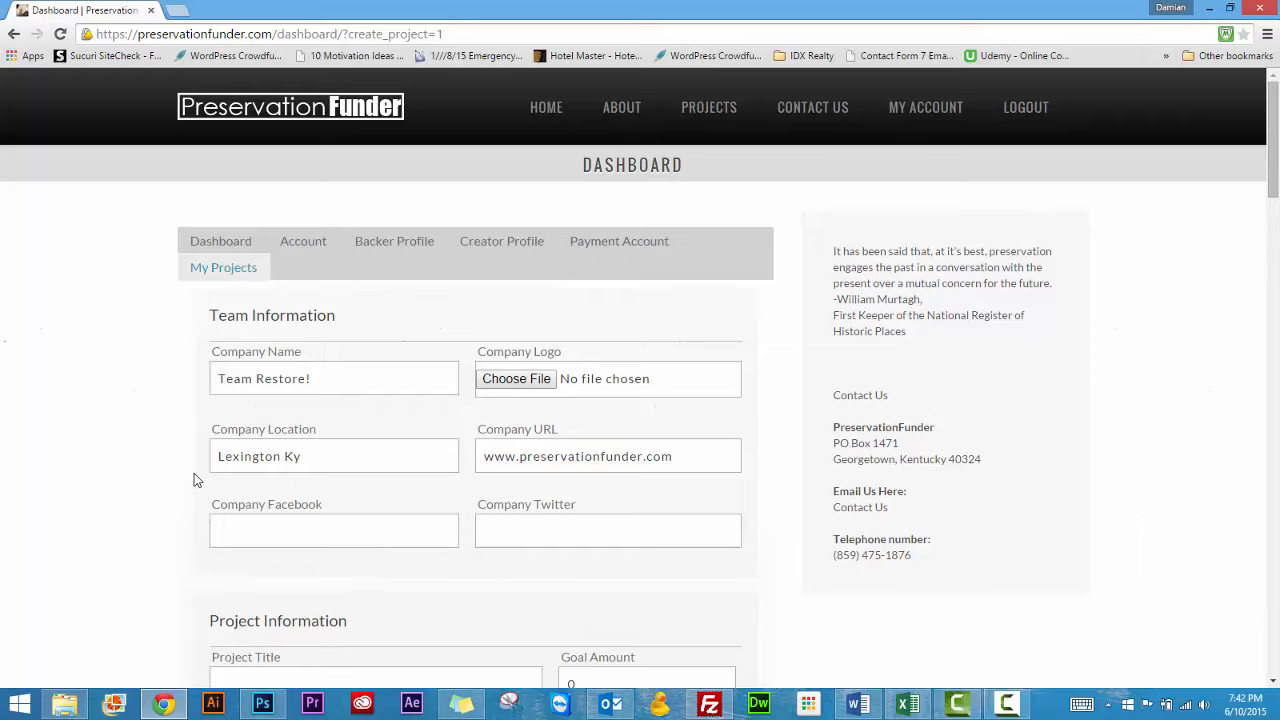
Title the project Restore a Classic Car, with a goal amount of 30000 and the category Automotive
scroll(197, 493, down, 1)
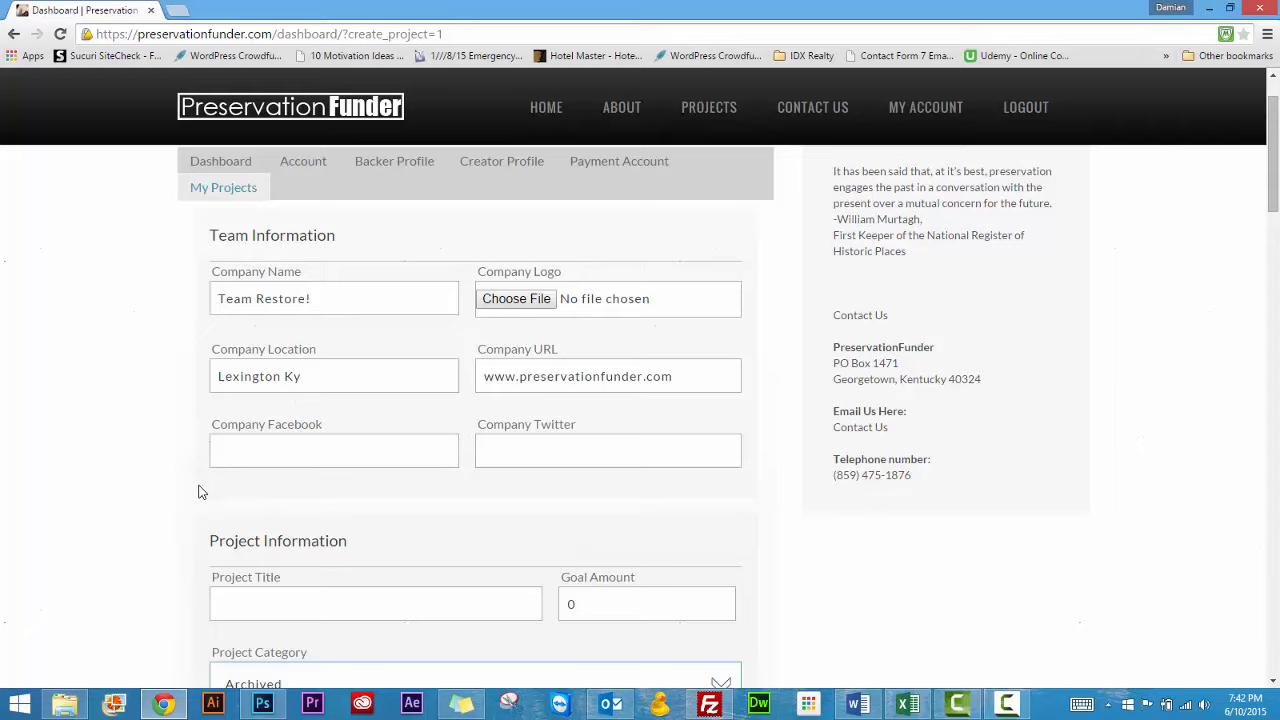
scroll(198, 492, down, 2)
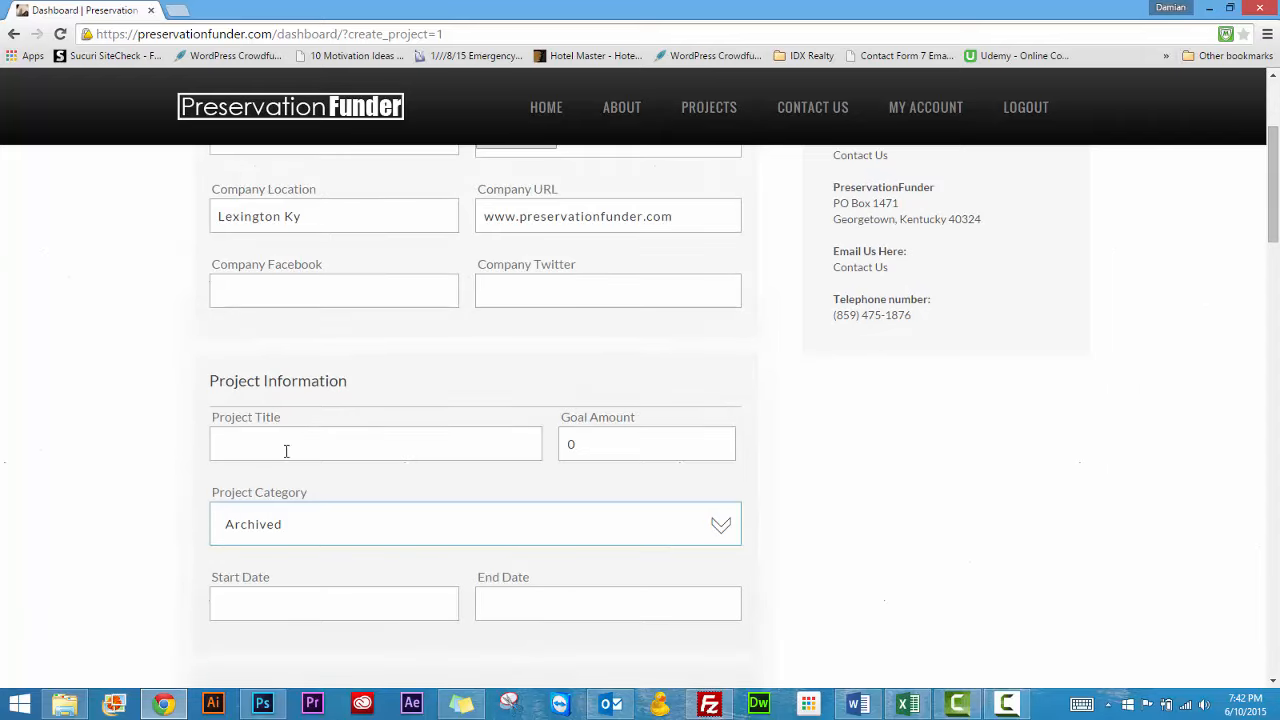
click(286, 451)
text(Resto)
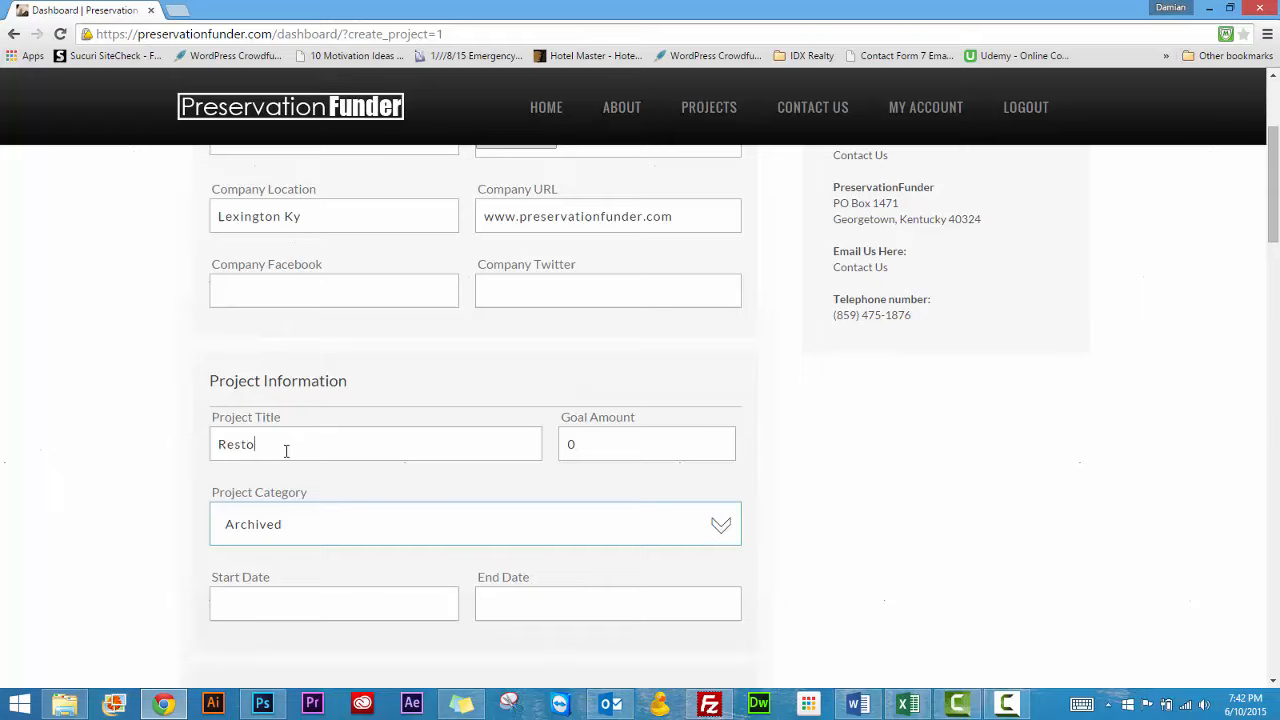
text(re a Classic Car)
key(Tab)
text(30000)
click(322, 524)
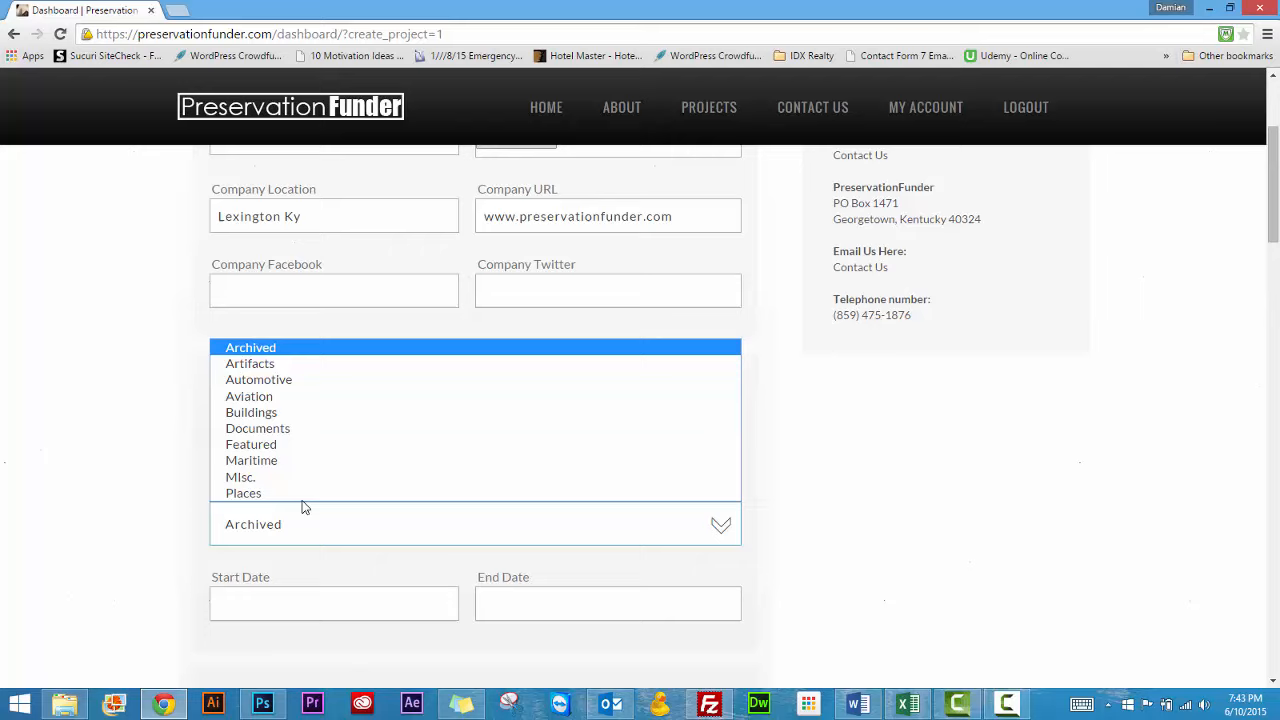
click(280, 380)
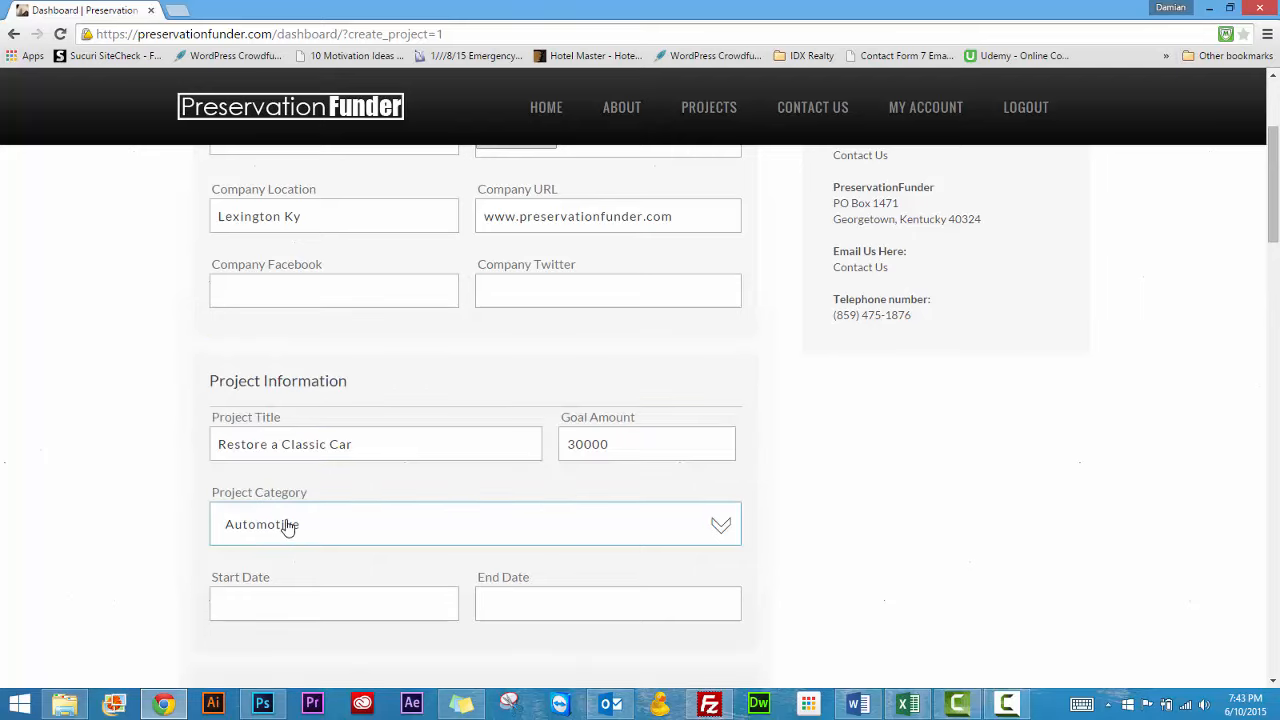
Set the project's start date to 06/10/2015 and its end date to 06/30/2015
scroll(189, 557, down, 1)
click(320, 534)
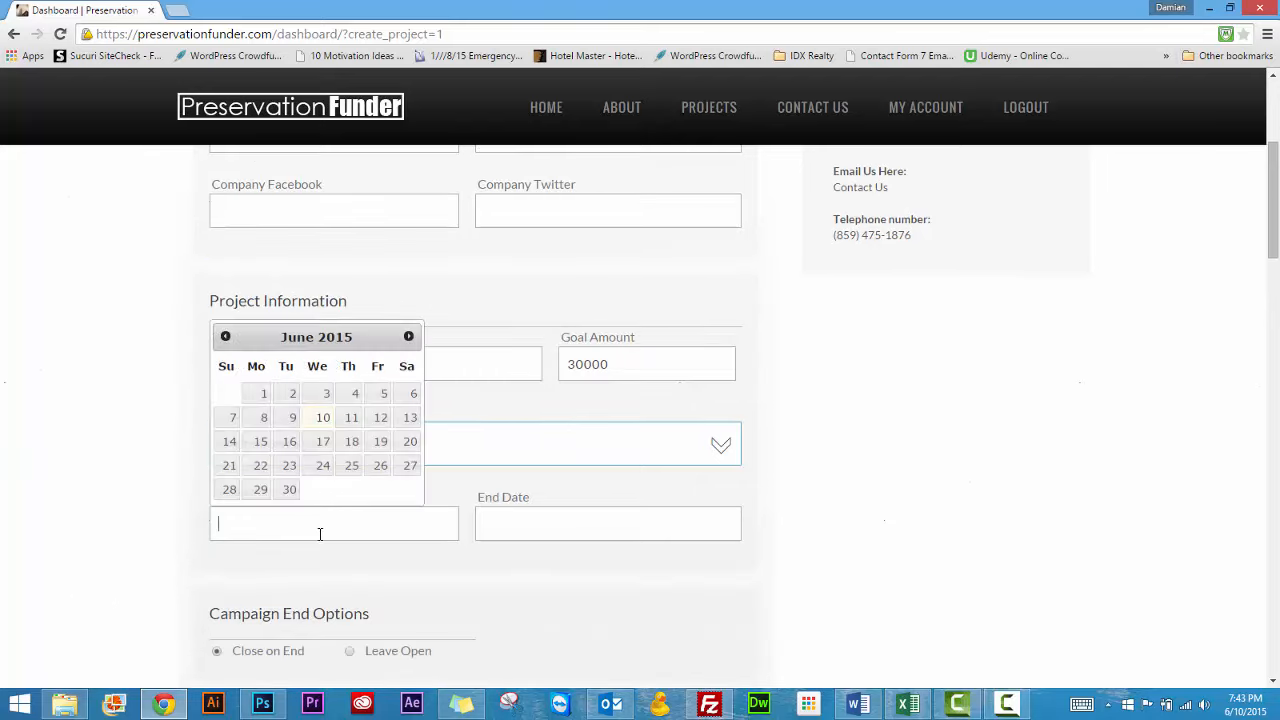
click(323, 417)
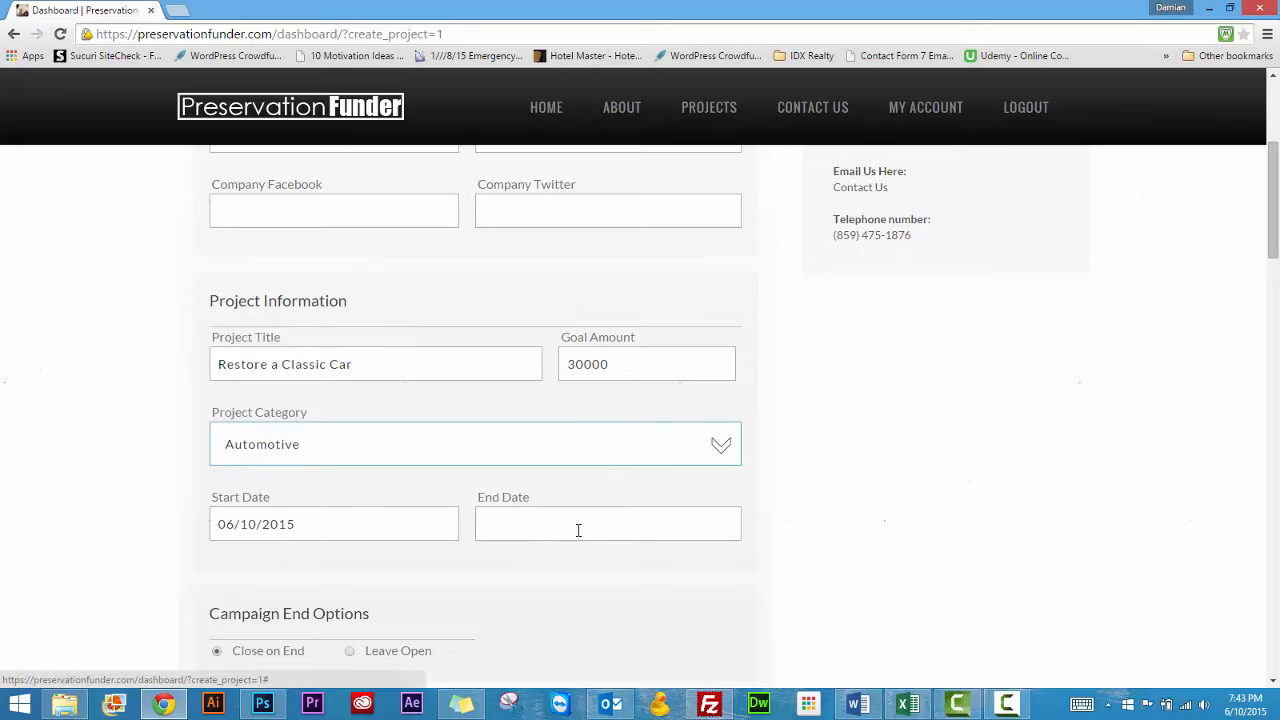
click(606, 521)
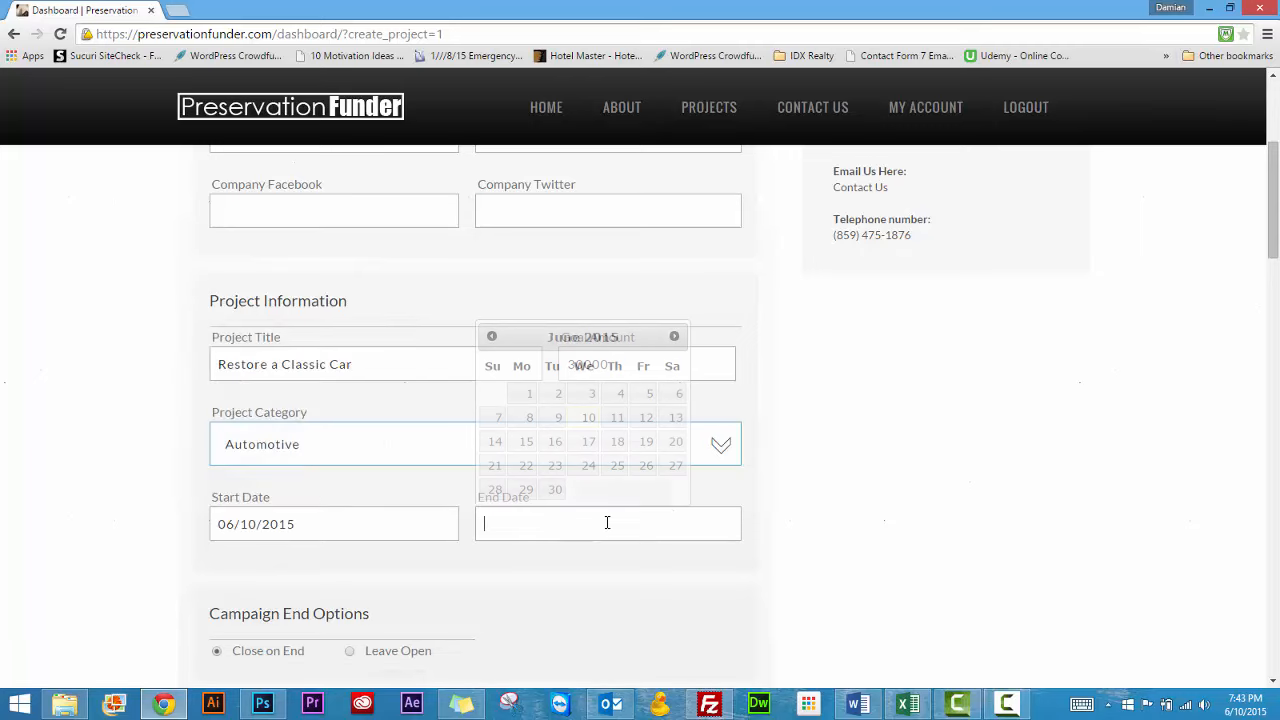
click(556, 492)
Switch the campaign end option to Leave Open and back to Close on End
scroll(274, 580, down, 3)
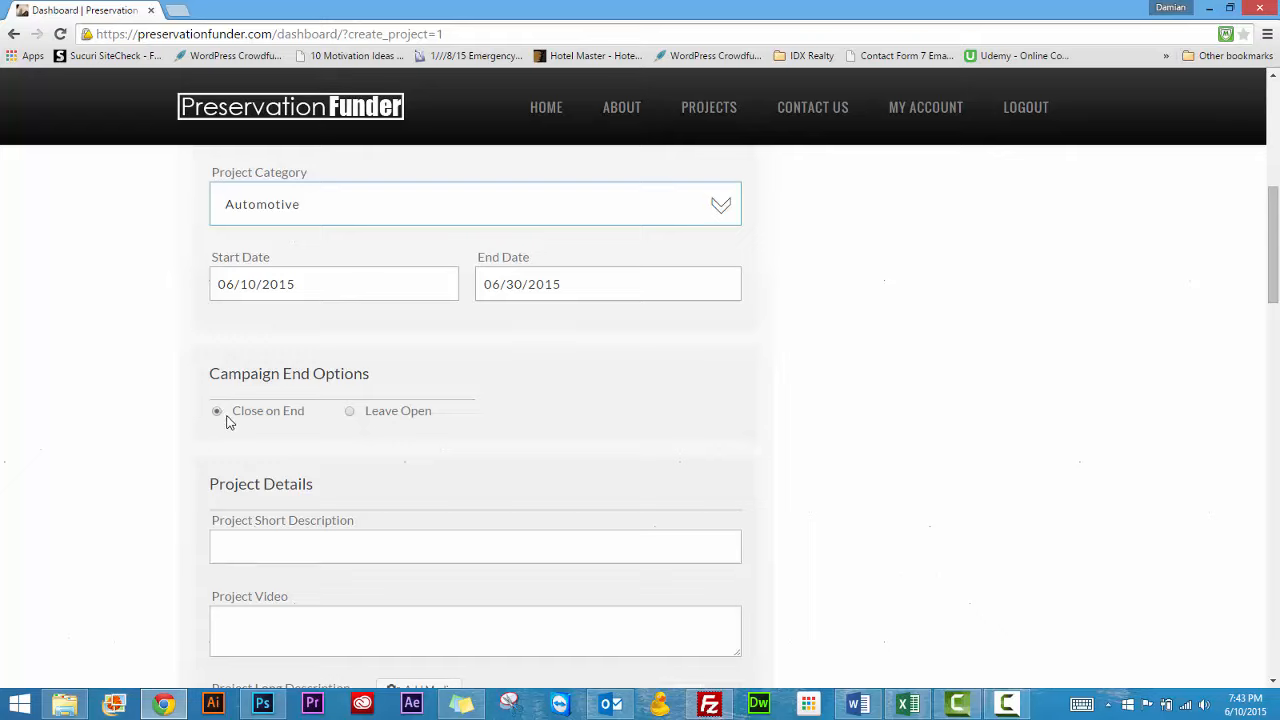
click(349, 411)
click(217, 411)
Enter "Restore a 66 Charger" as the project's short description
click(266, 550)
text(Restored)
key(BackSpace)
key(BackSpace)
key(BackSpace)
key(BackSpace)
text(a 66 Charger)
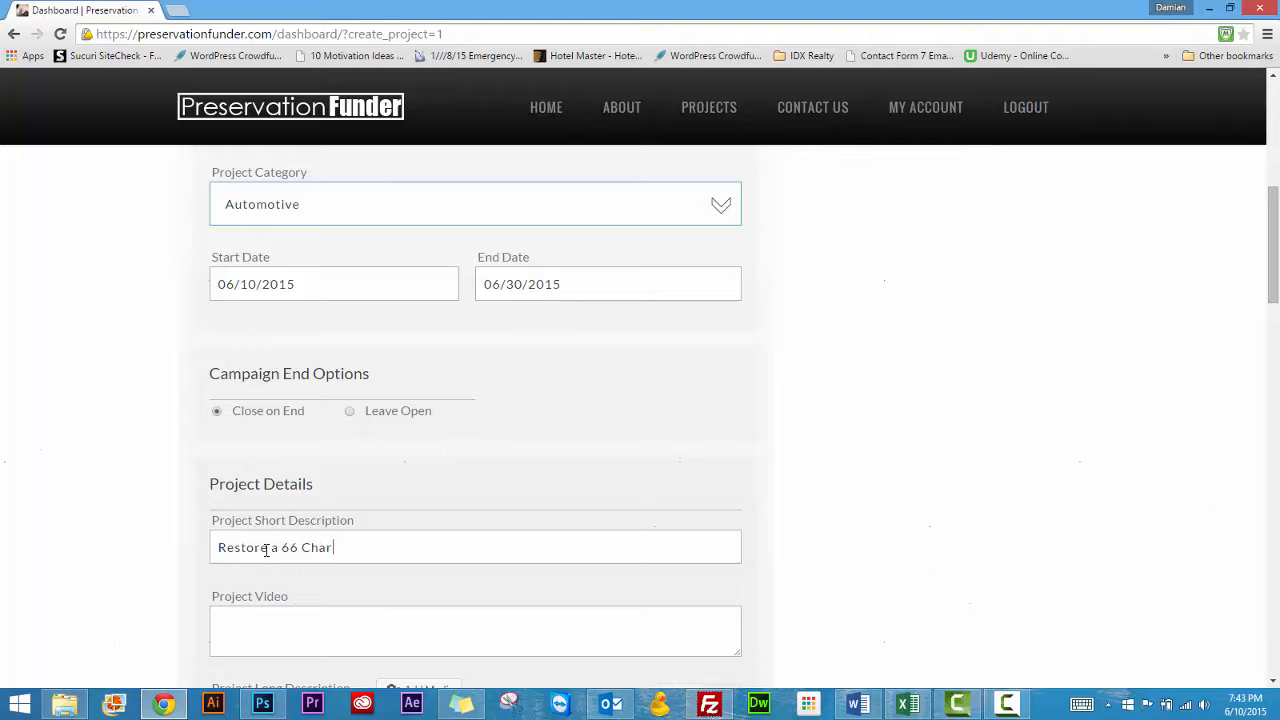
Write "I want to restore my 66 CHarger" as the project's long description
scroll(160, 543, down, 2)
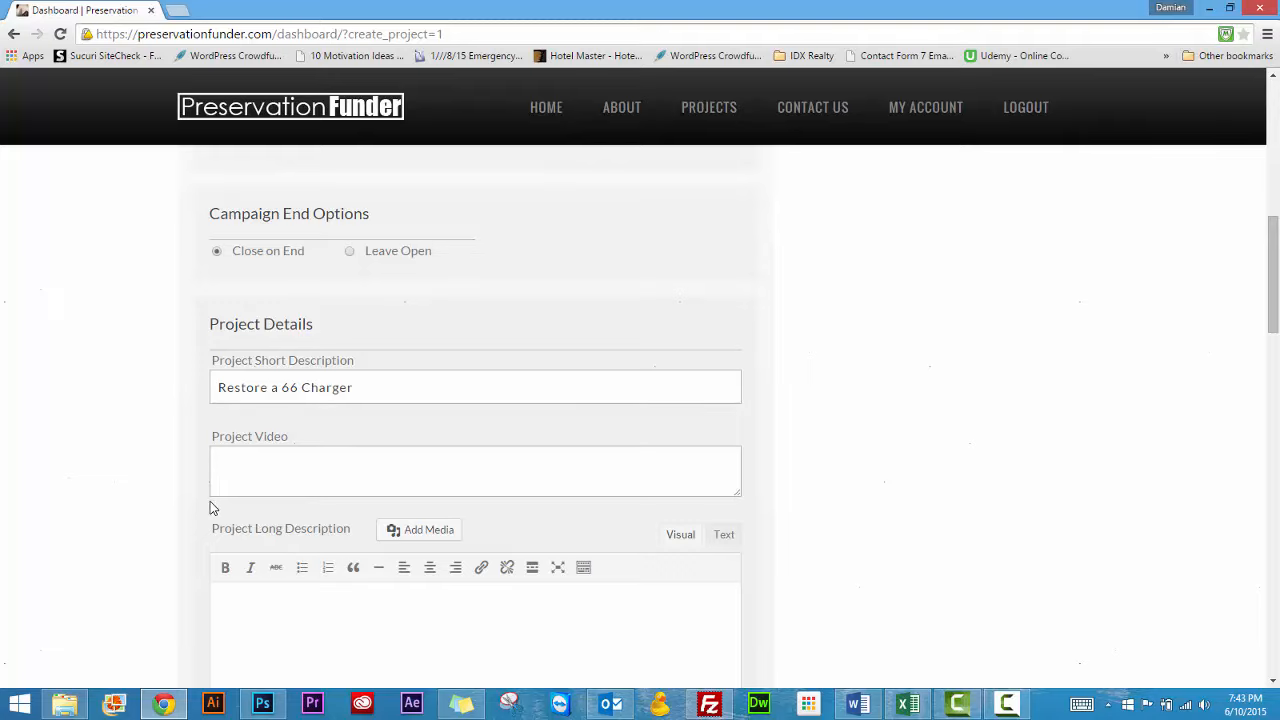
scroll(205, 508, down, 1)
scroll(205, 510, down, 2)
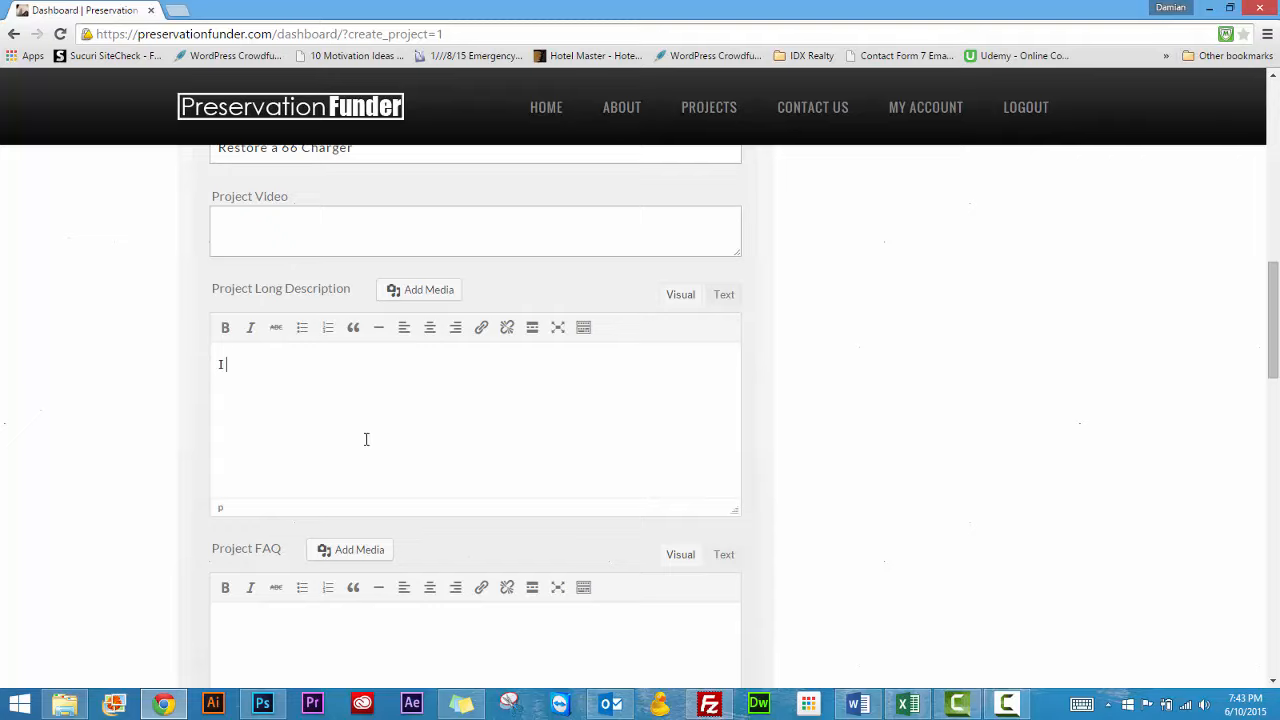
text(want to restore my 66 CHarger)
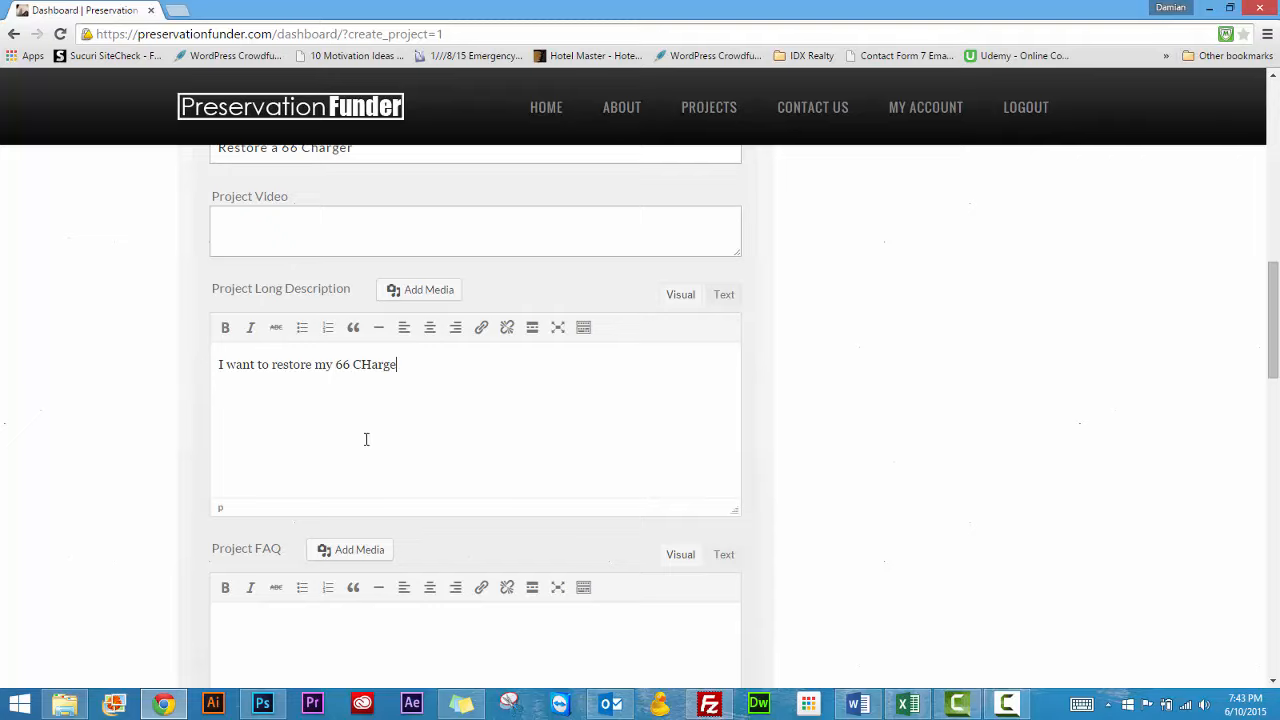
Correct the project's long description to read "I want to restore my 66 Charger."
key(BackSpace)
key(BackSpace)
key(BackSpace)
key(BackSpace)
key(BackSpace)
text(harger.)
Set the number of project reward levels to 2
scroll(329, 543, down, 2)
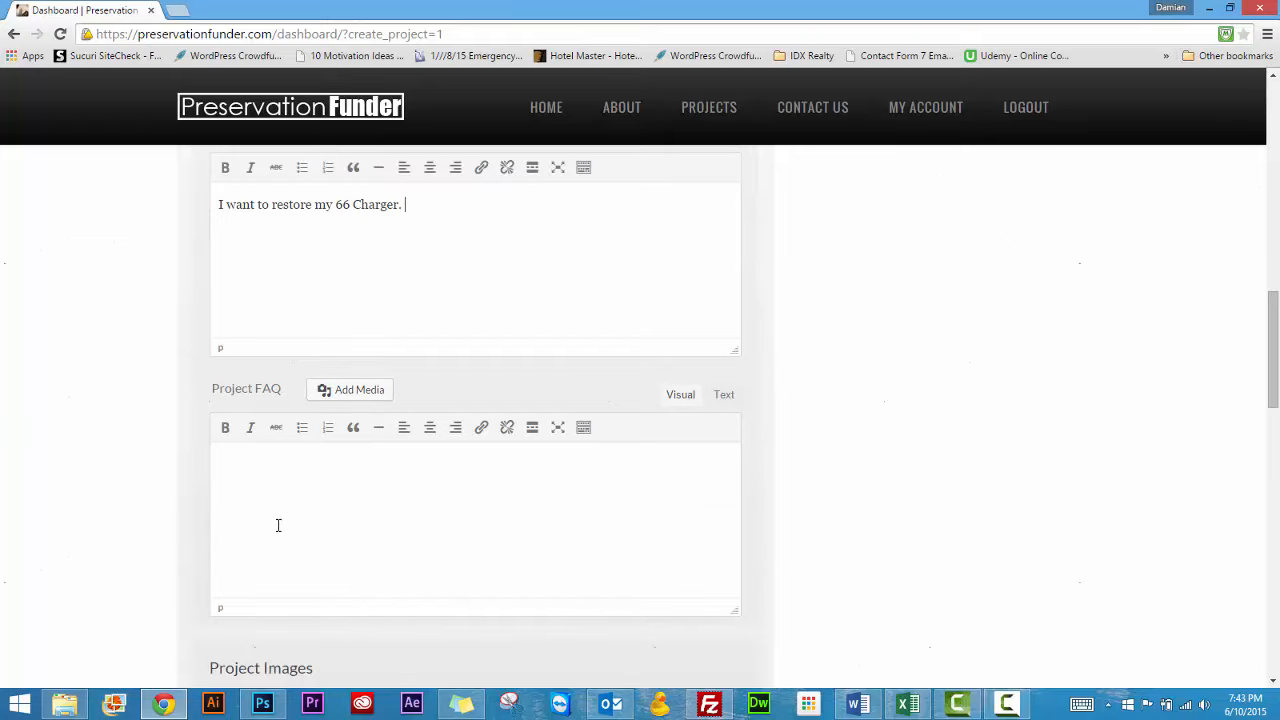
scroll(278, 525, down, 3)
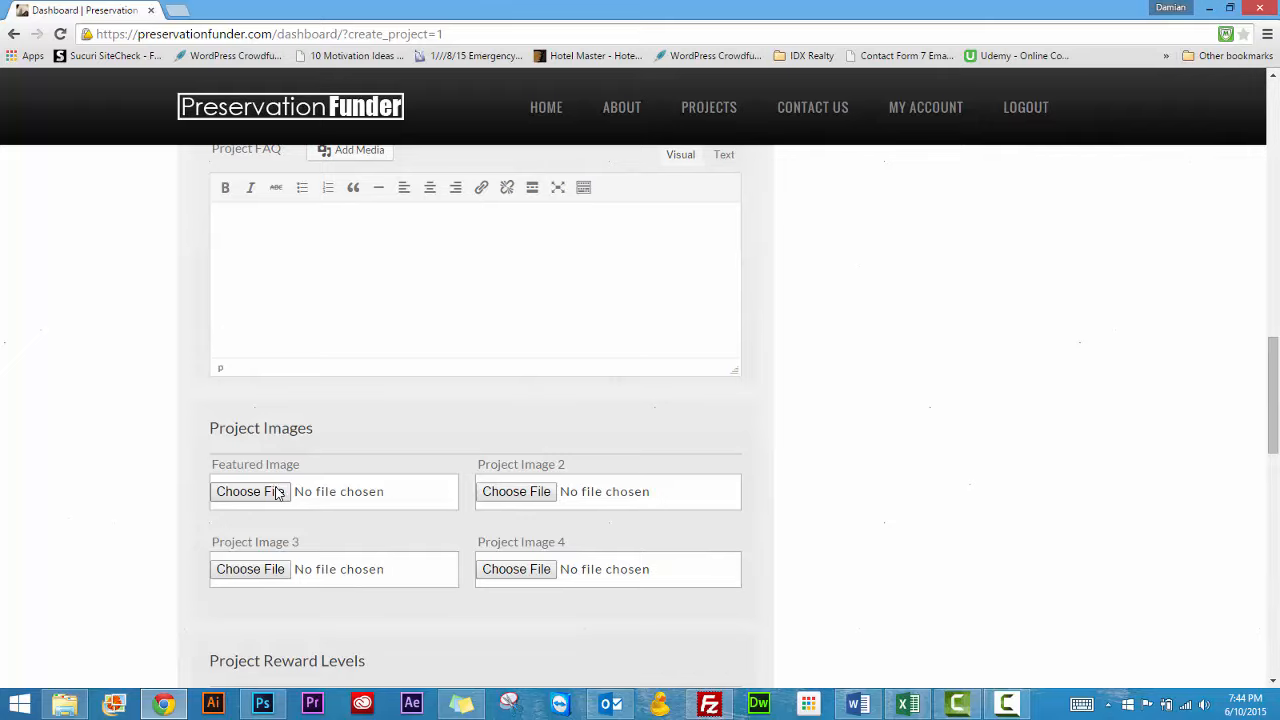
scroll(173, 504, down, 1)
scroll(173, 504, down, 2)
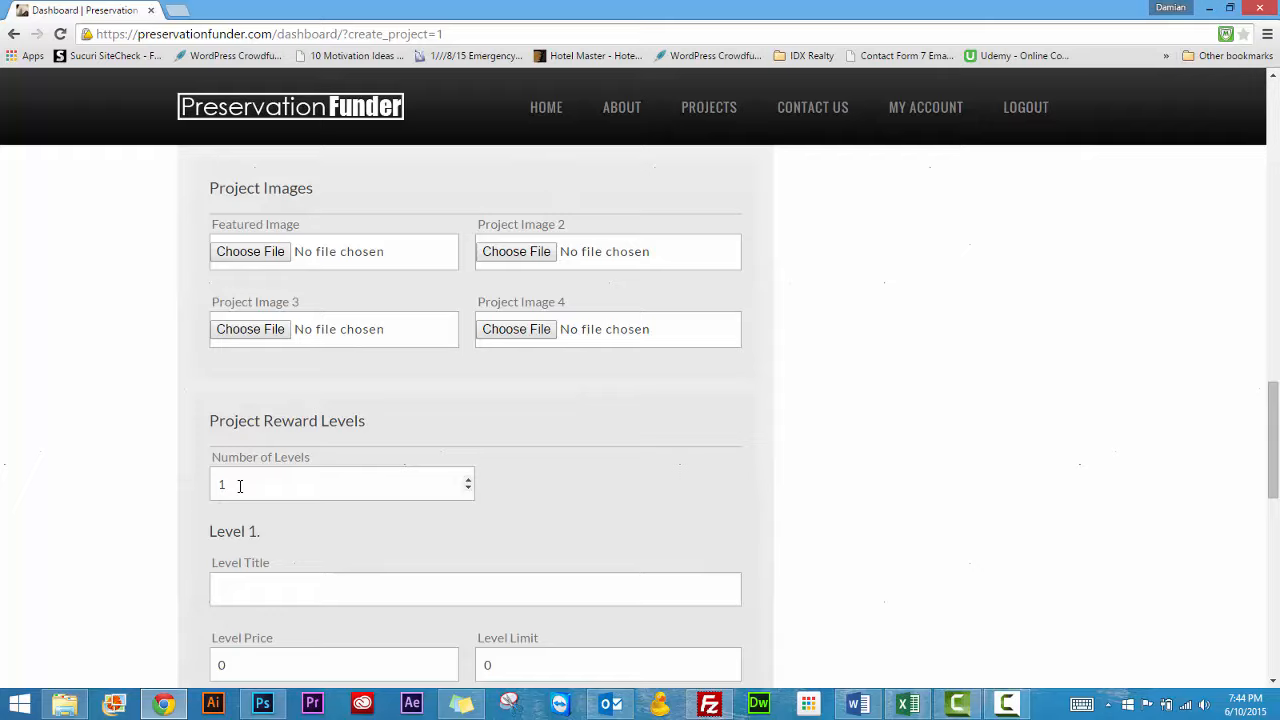
click(468, 481)
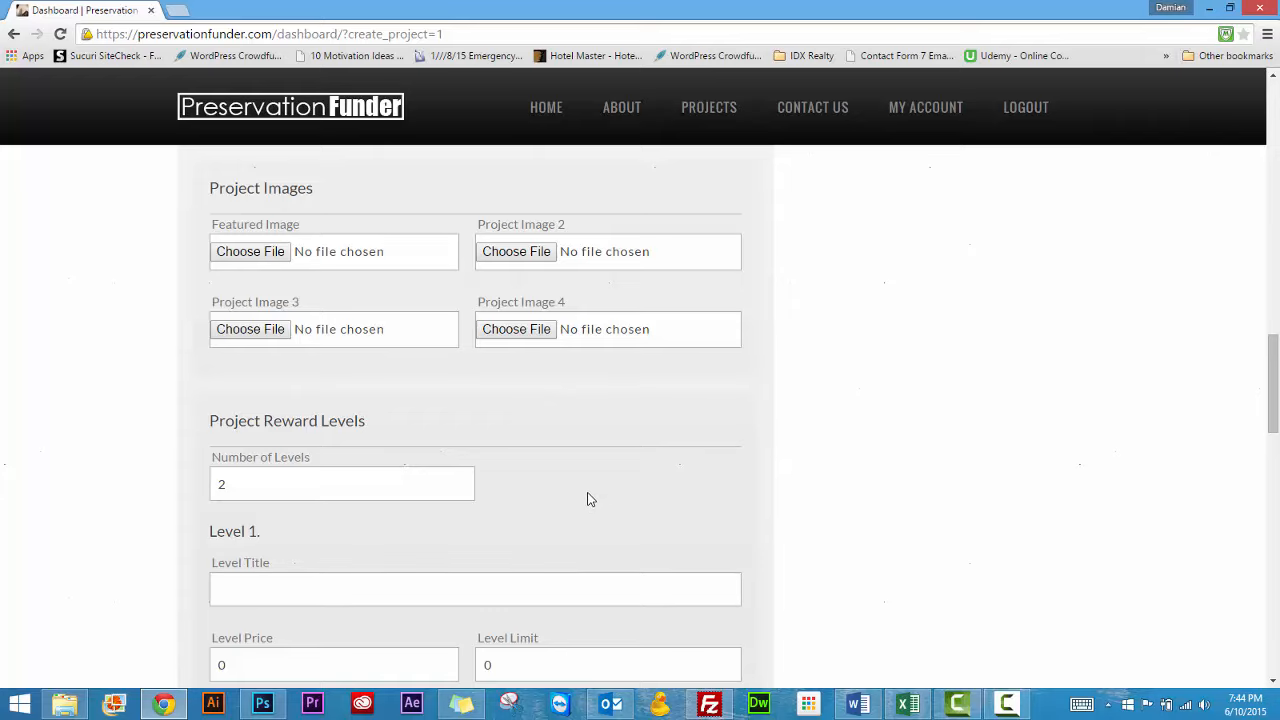
Title reward Level 1 "Basic" and set its price to 50 and its limit to 100
scroll(591, 496, down, 1)
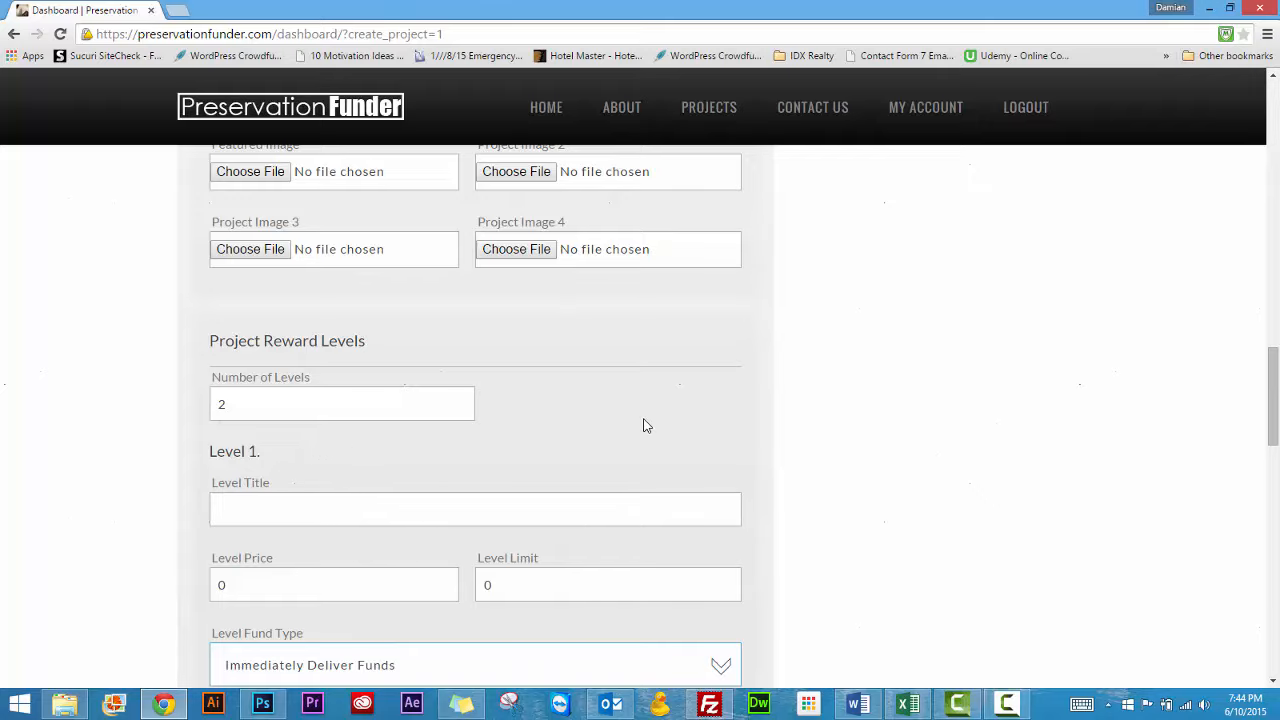
scroll(644, 426, down, 2)
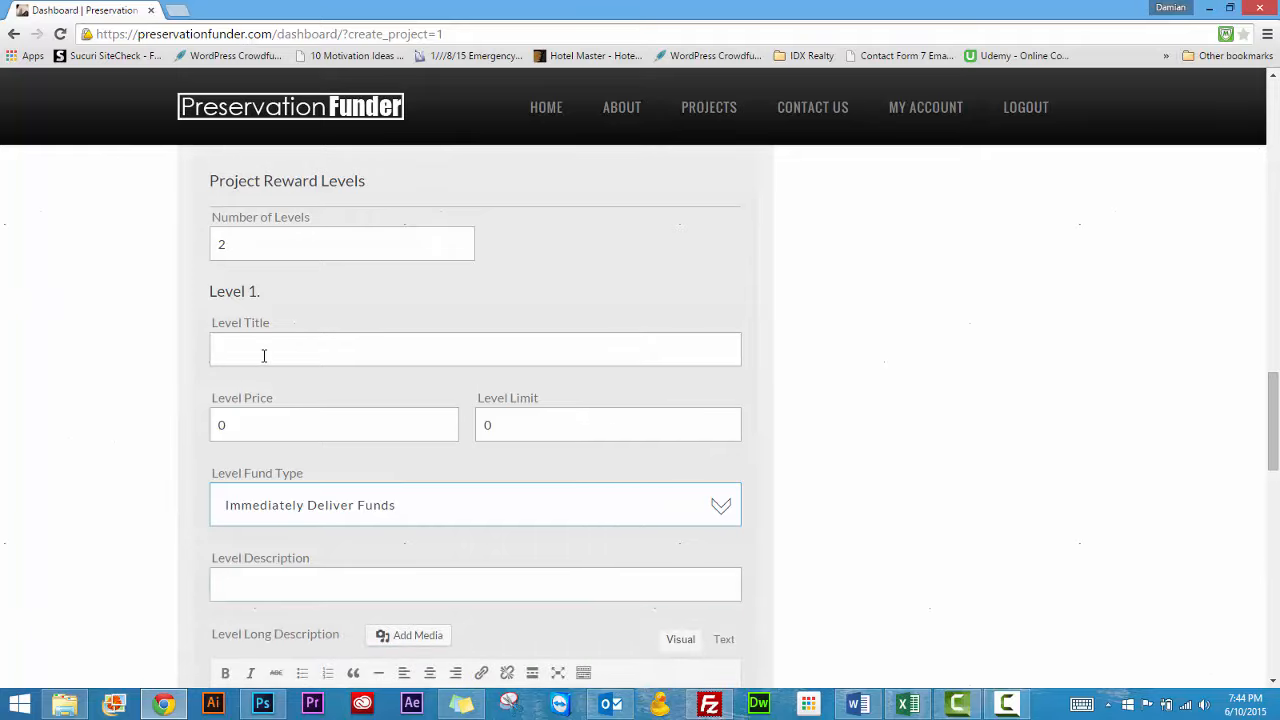
text(Basic)
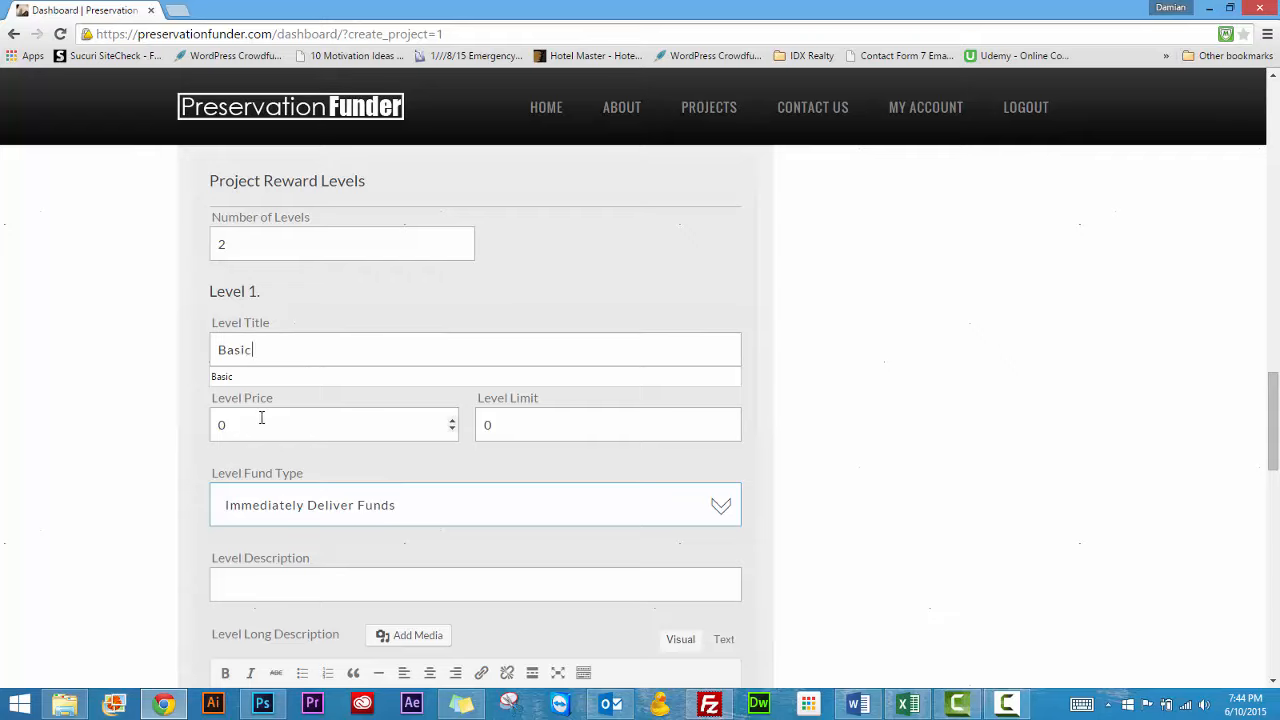
click(262, 424)
drag(242, 424, 191, 426)
text(50)
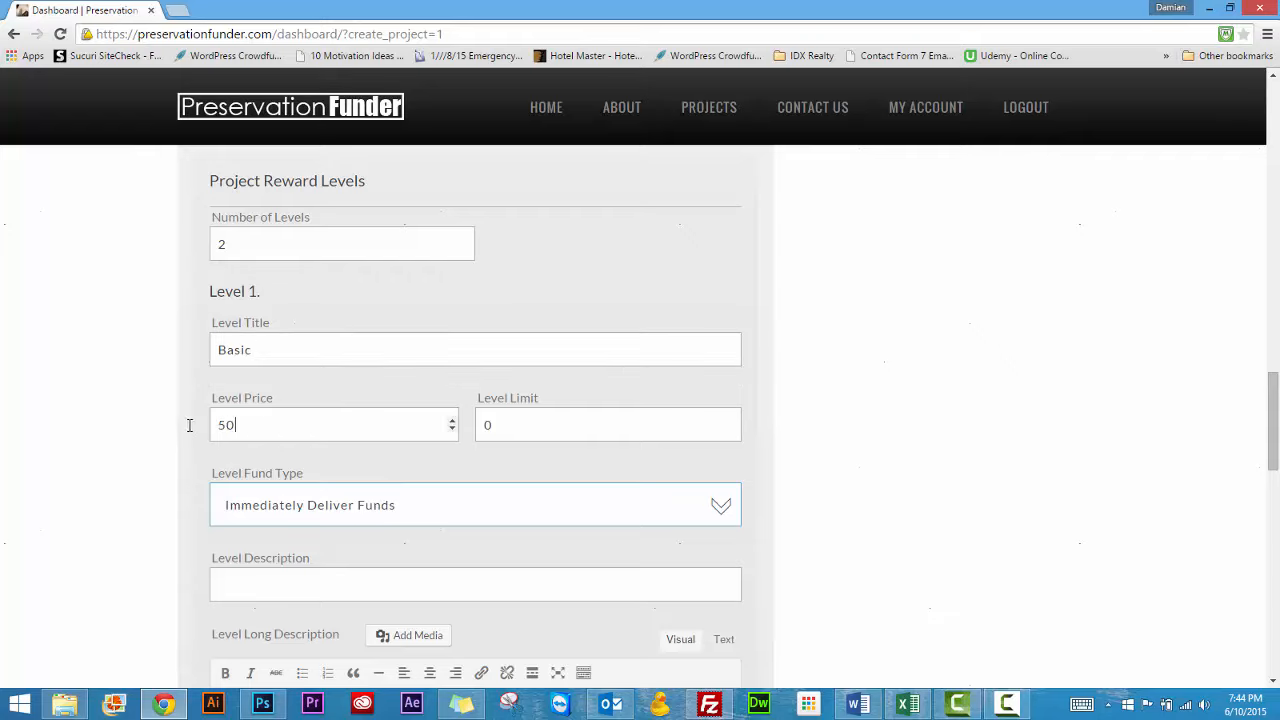
drag(531, 424, 483, 425)
text(100)
Check the Level 1 fund type options and enter "Basic" as the level description
click(329, 514)
click(329, 514)
scroll(190, 548, down, 1)
click(276, 504)
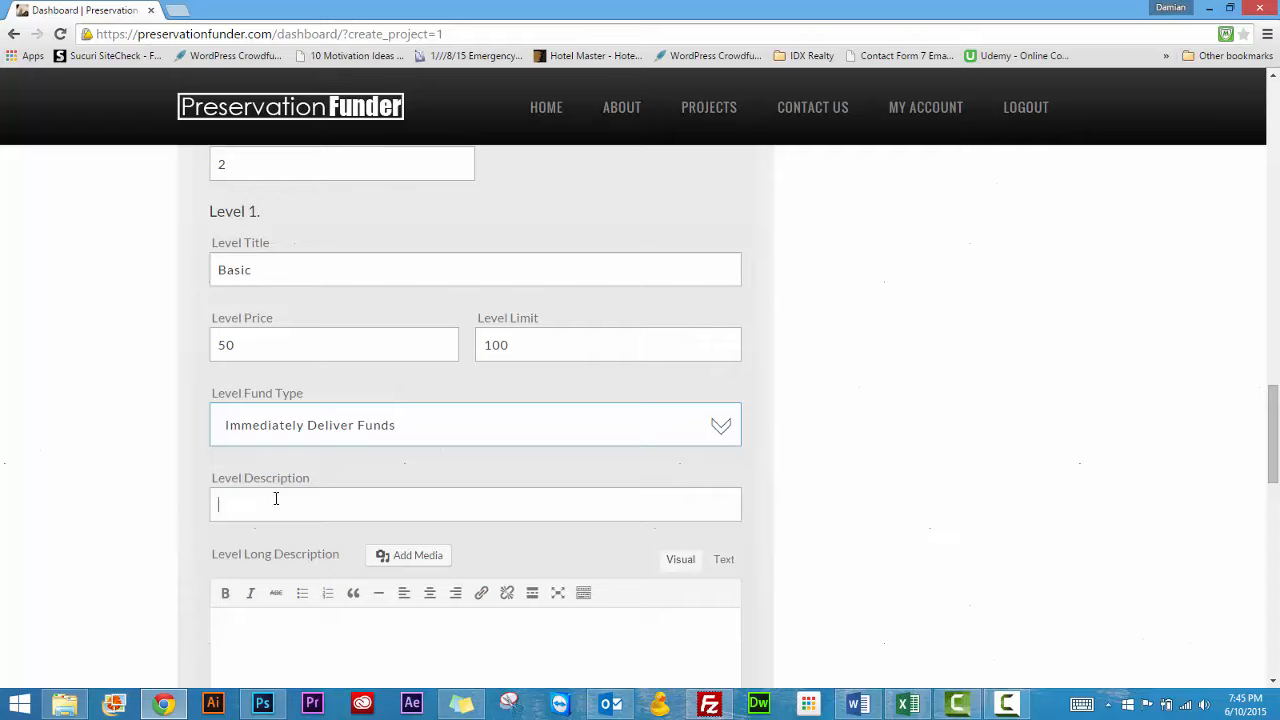
text(Basic)
Write "You'll get a T-shirt" as the long description of reward Level 1
scroll(357, 600, down, 2)
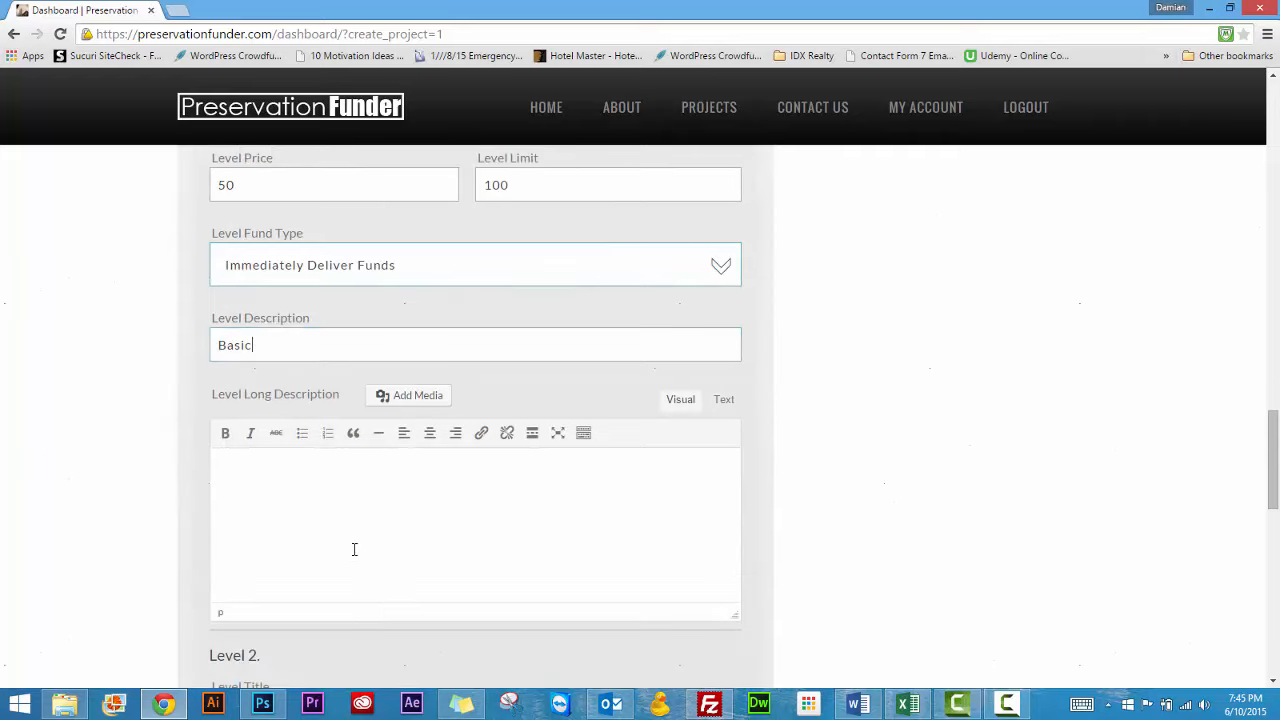
click(354, 549)
text(You'll get a T-shirt)
Replace the Level 1 short description with "T-Shirt"
double_click(228, 345)
text(T-S)
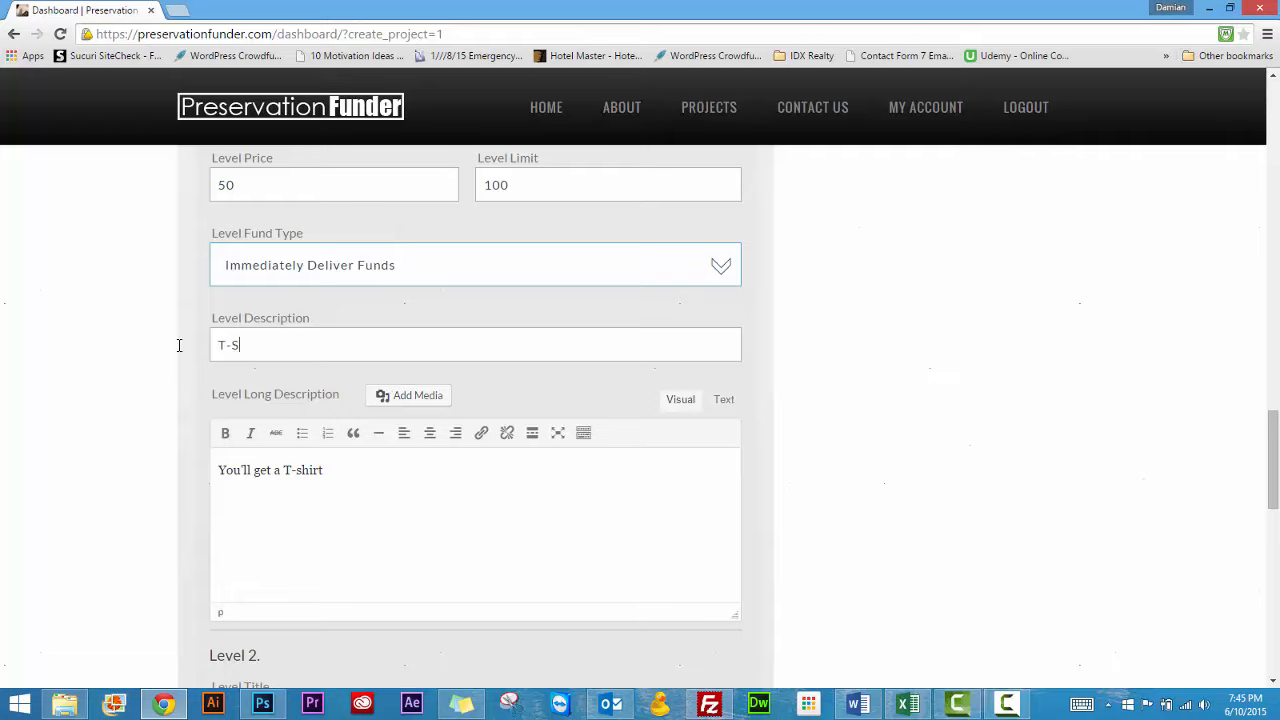
text(hirt)
Switch the Level 1 long description editor to text mode and back to visual mode, and dismiss the mail notification
click(724, 400)
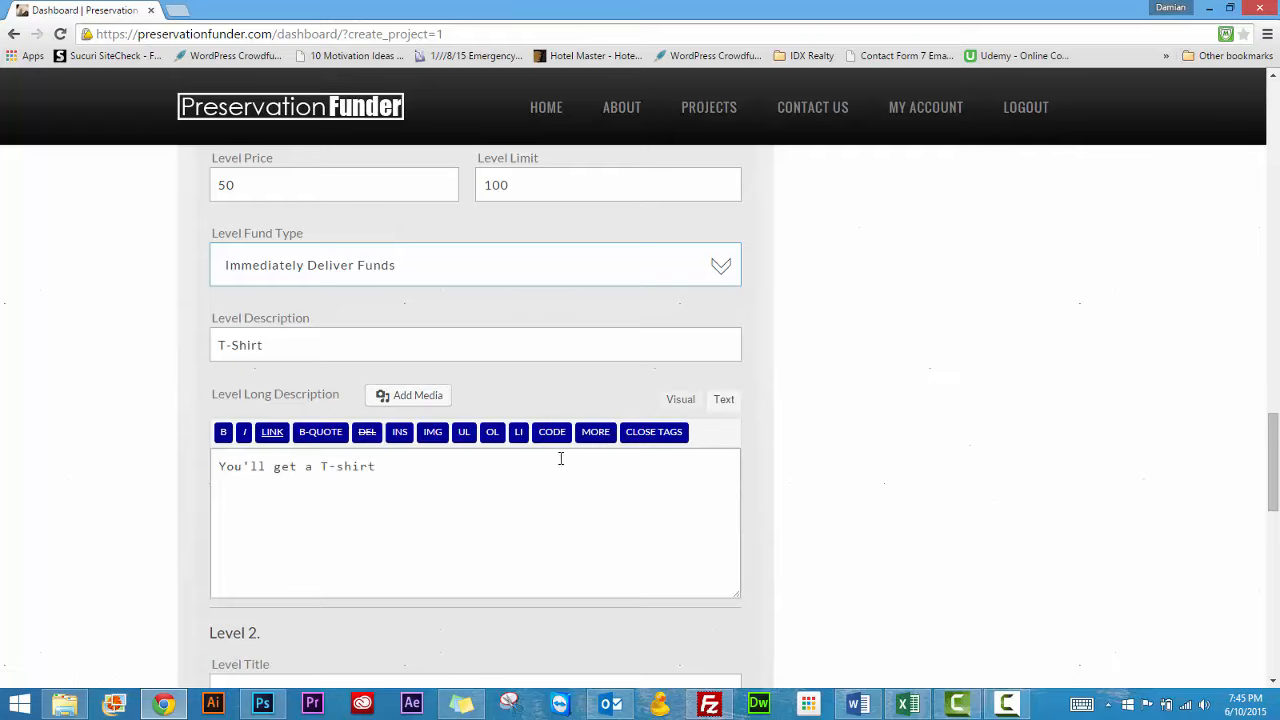
click(680, 399)
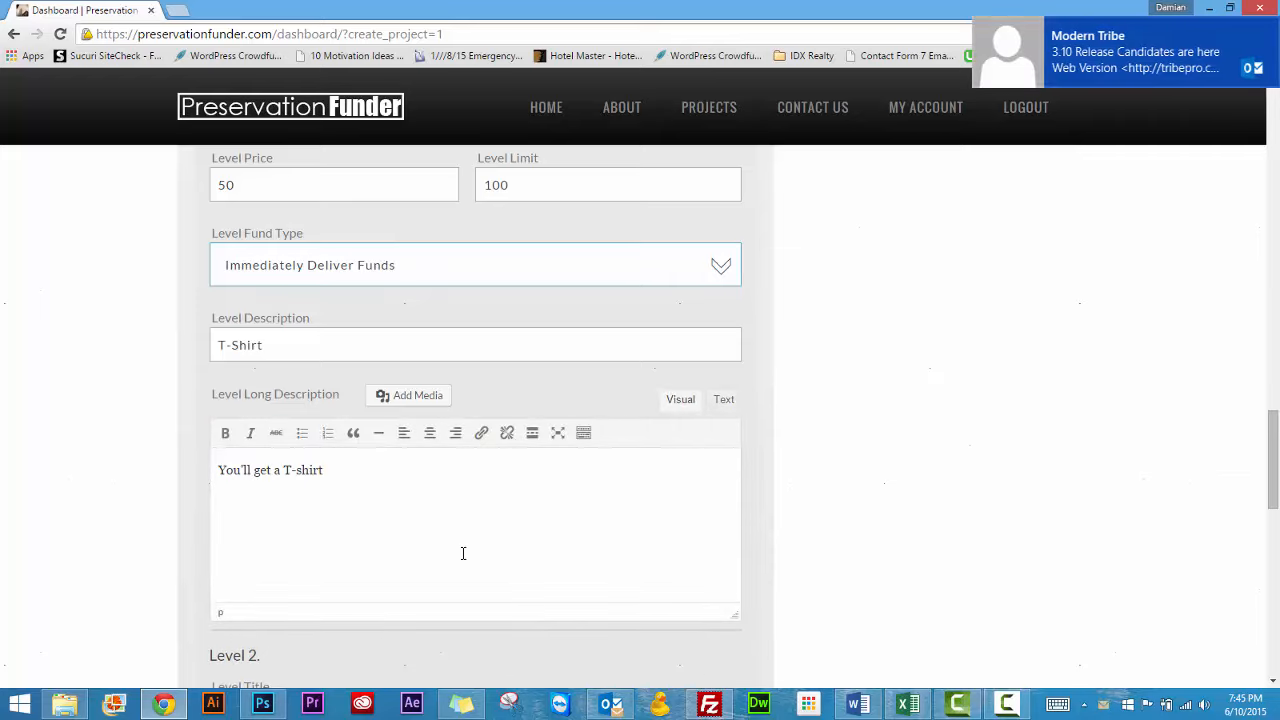
click(1267, 32)
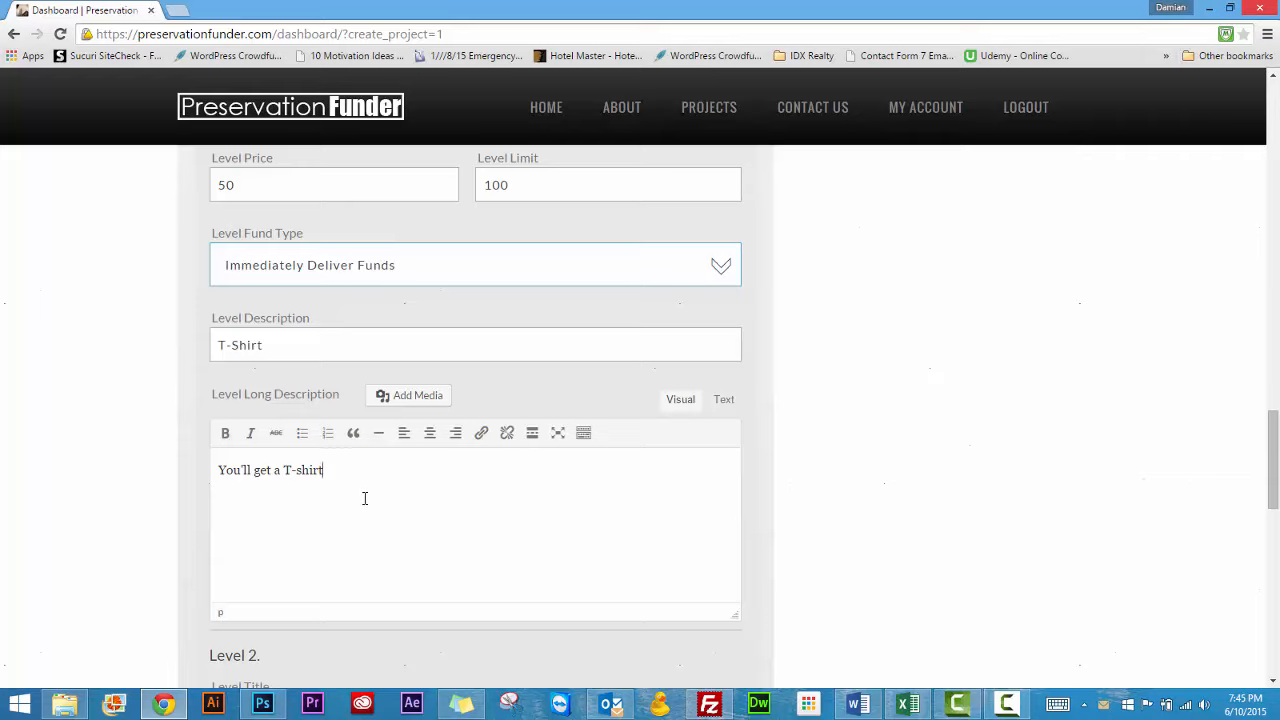
Title reward Level 2 "High Roller" and set its price to 500 and its limit to 100
scroll(365, 498, down, 3)
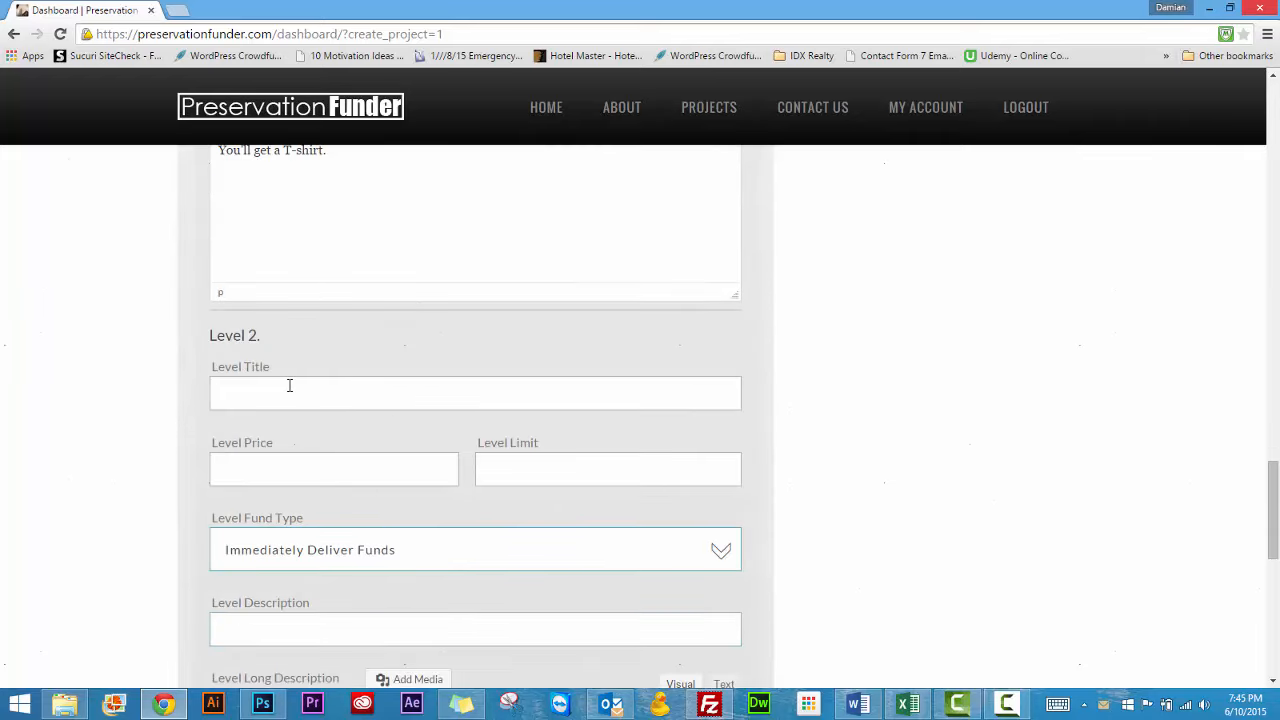
text(High Roller)
key(Tab)
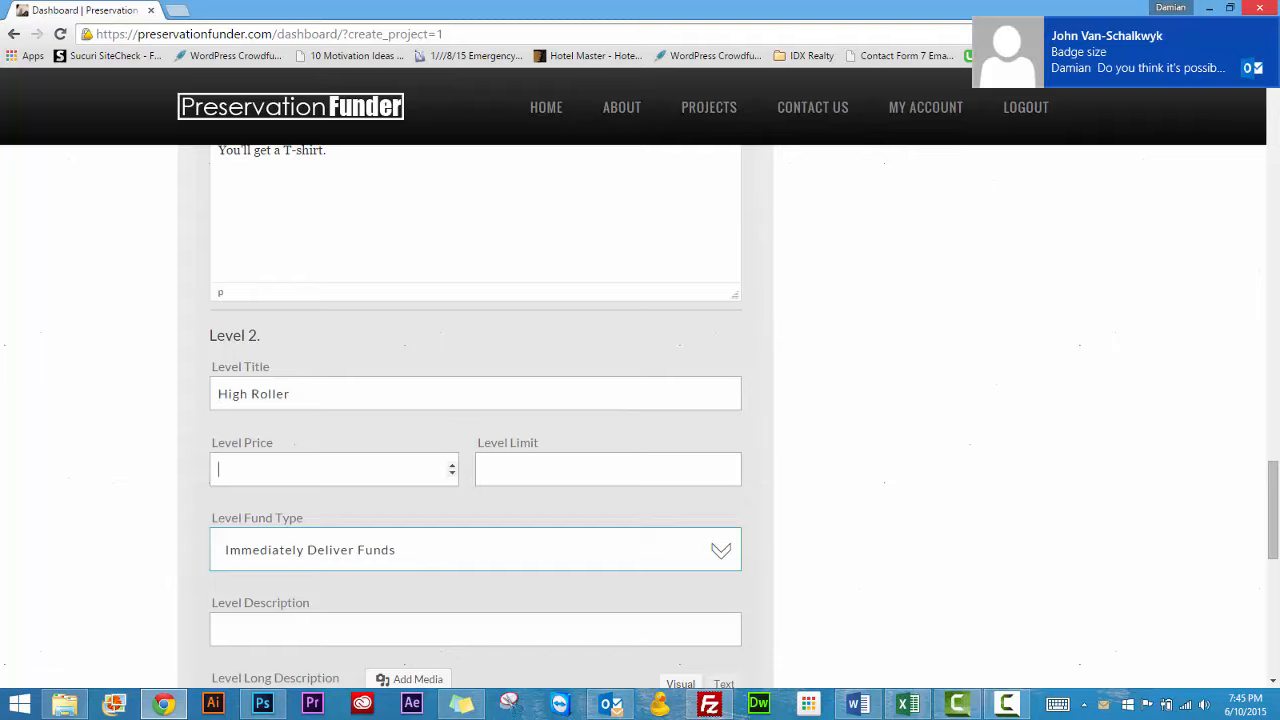
click(1267, 28)
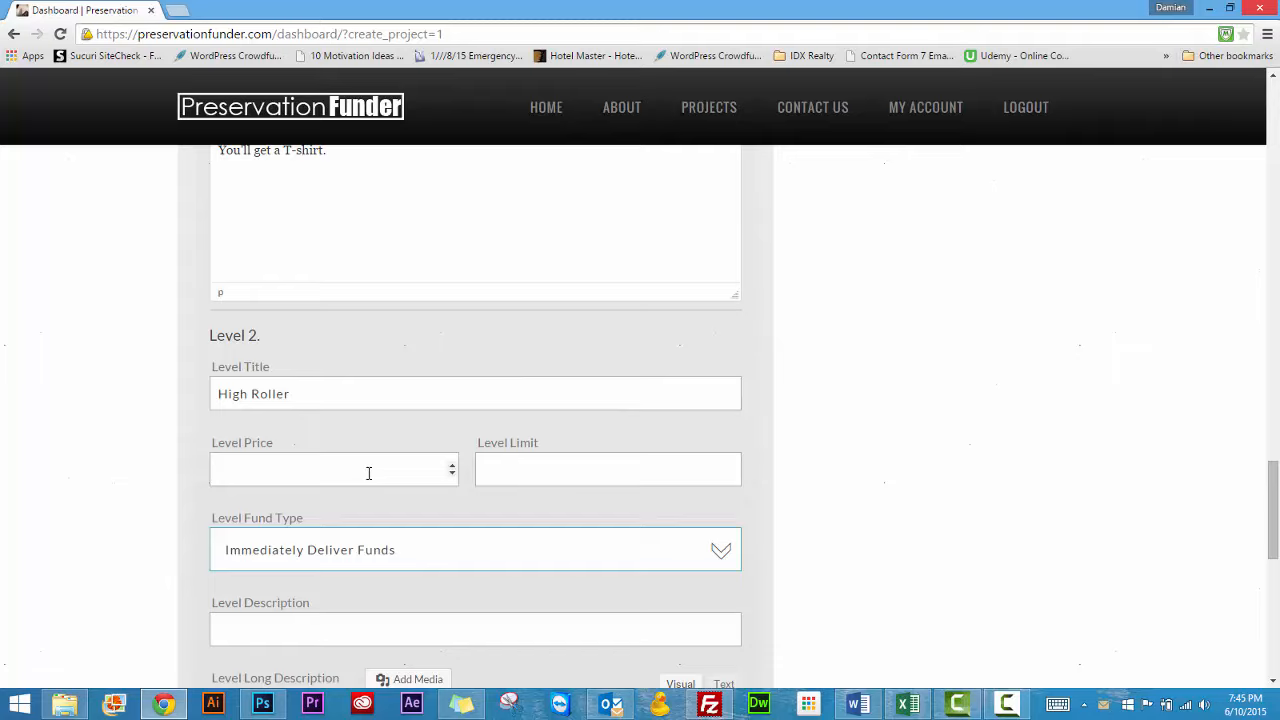
text(500)
key(Tab)
text(100)
Enter "Ride" as the Level 2 description and "I'll take you for a ride when we're done!" as its long description
scroll(395, 560, down, 1)
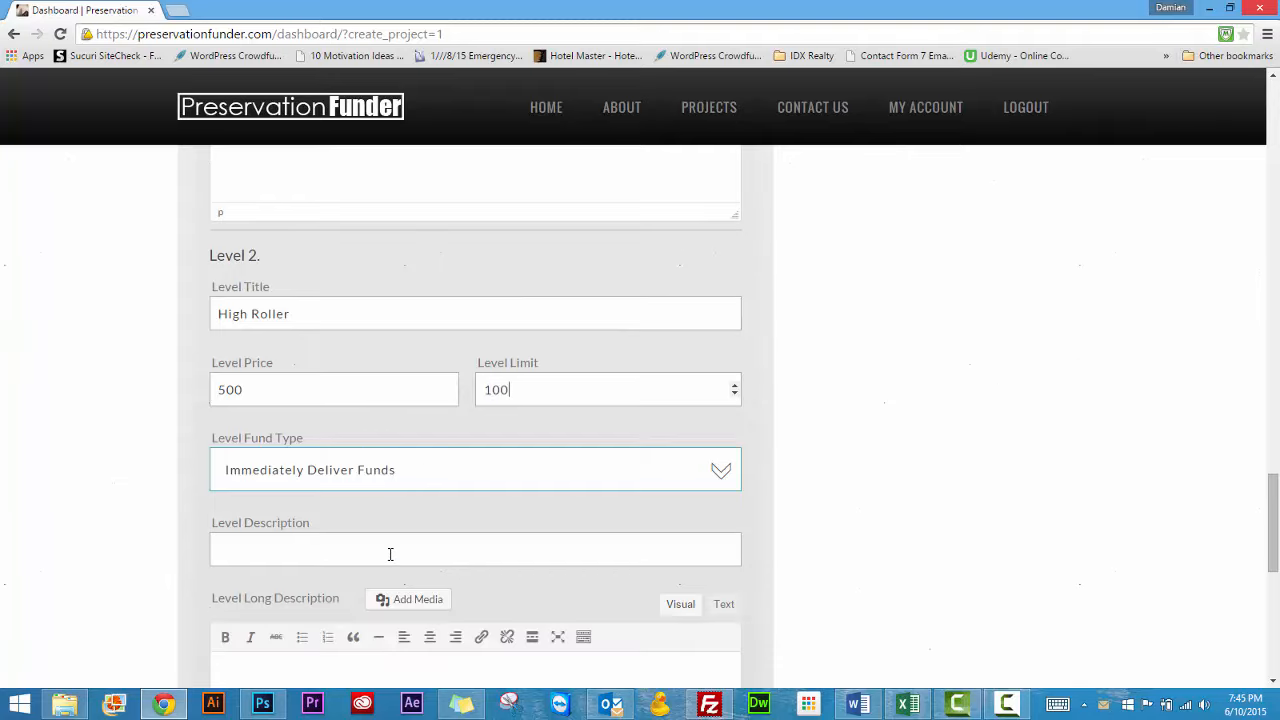
click(328, 547)
text(Ride)
scroll(328, 547, down, 3)
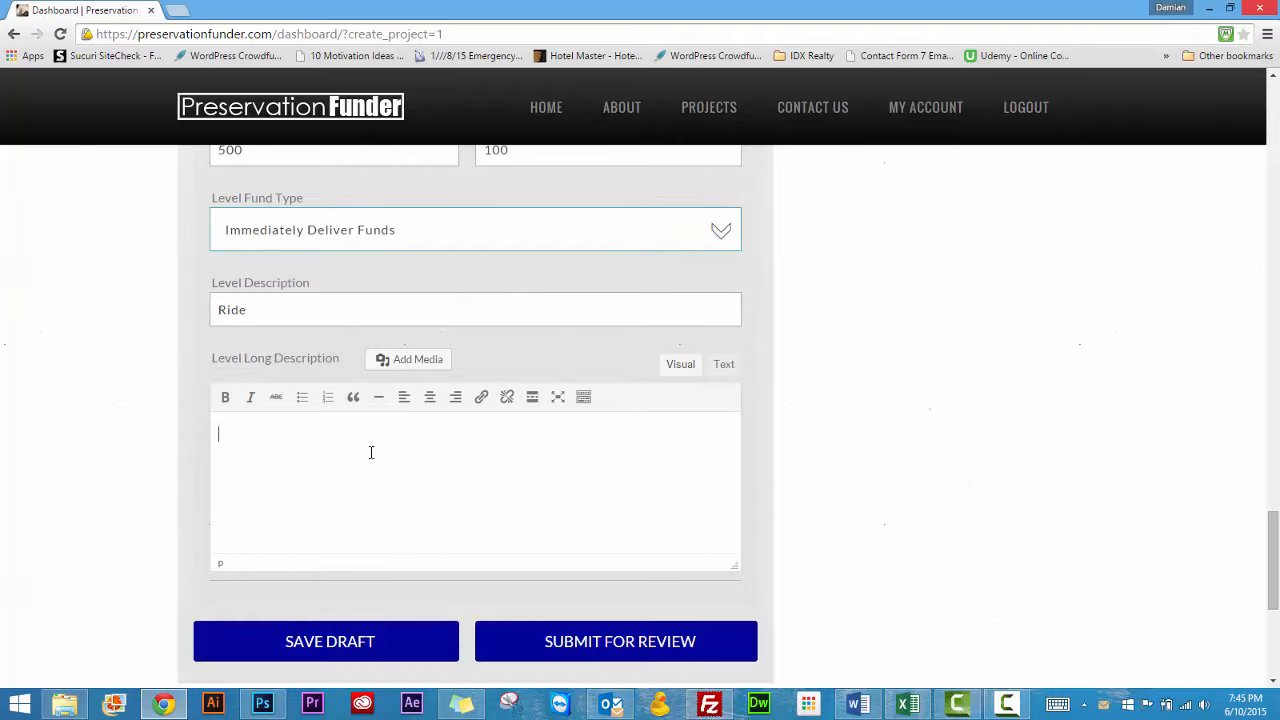
text(I'll take you for a ride)
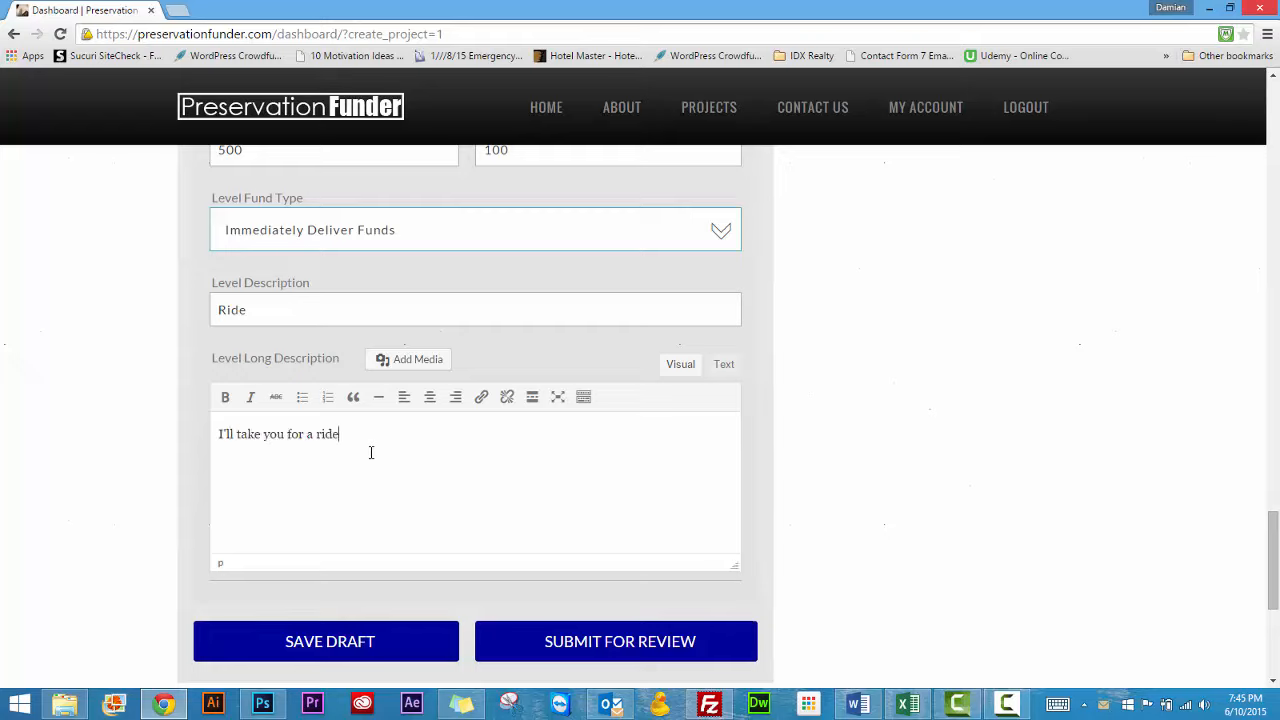
text( when we're done!)
Check the Level 2 fund type, keeping Immediately Deliver Funds, and submit the project for review
scroll(583, 646, up, 1)
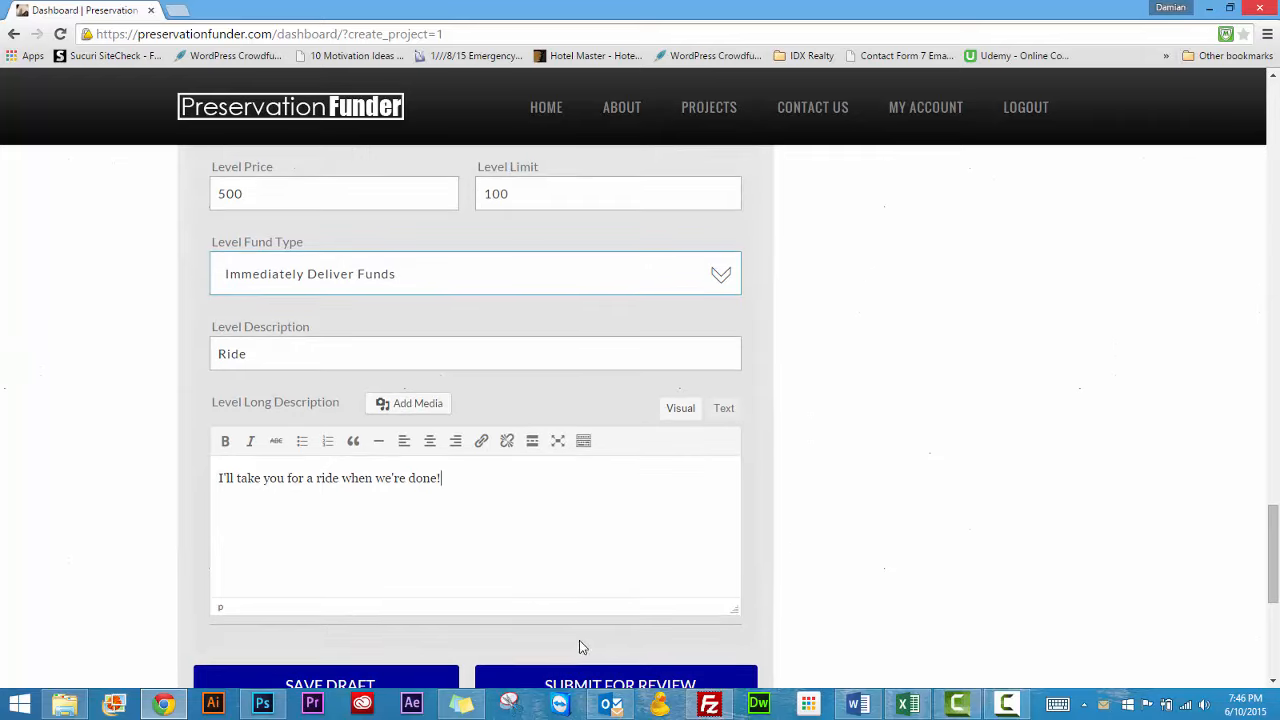
click(424, 274)
click(285, 310)
click(614, 676)
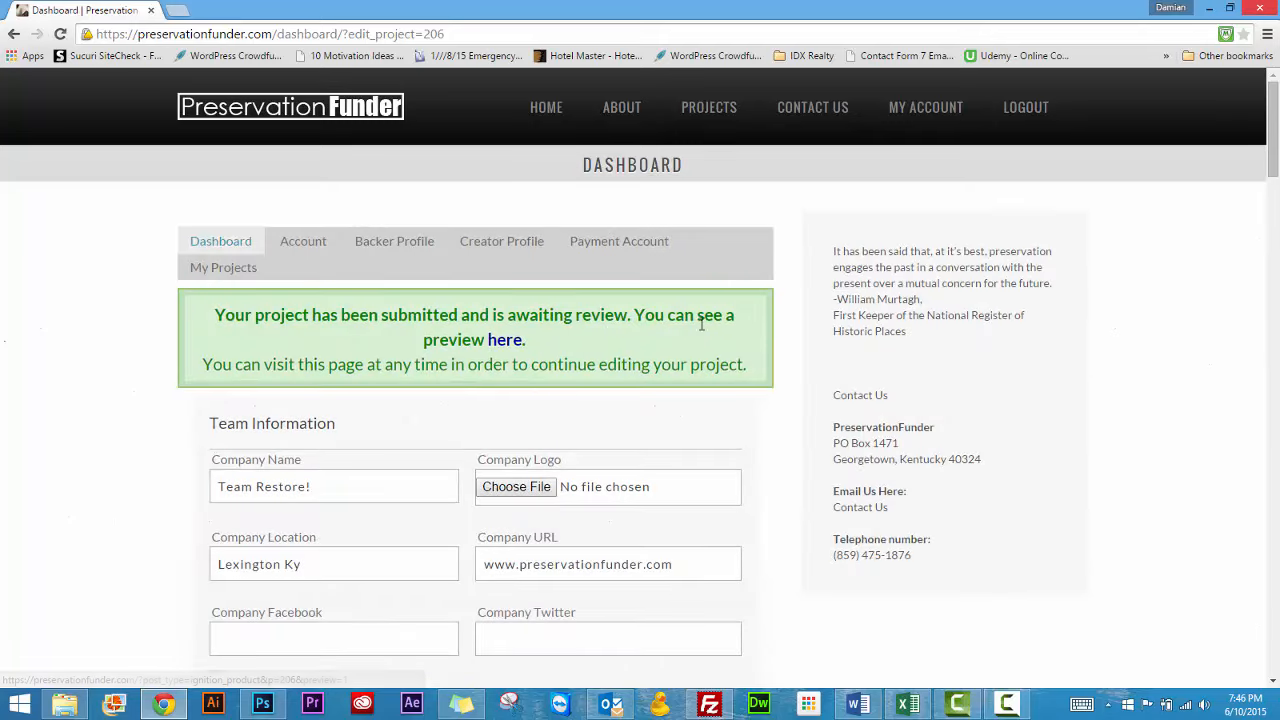
Open the submitted project's preview and examine its funding summary, campaign details, description and pledge levels
click(508, 343)
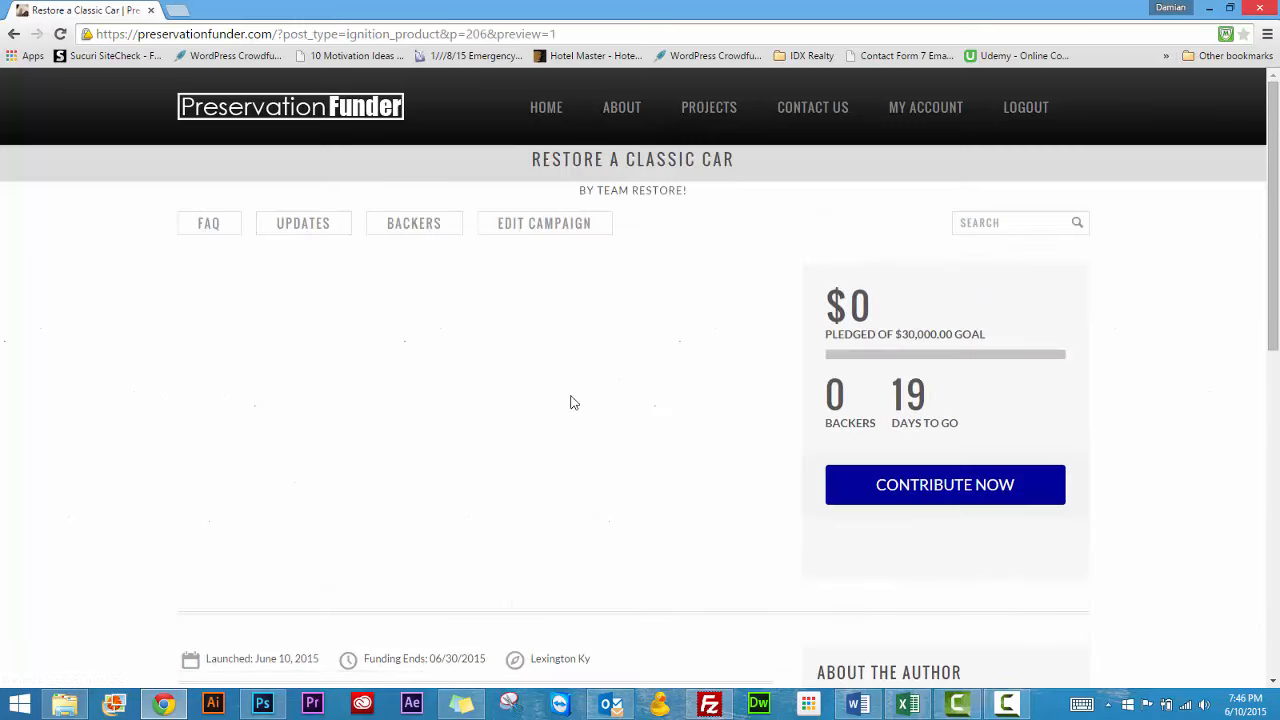
scroll(72, 347, down, 3)
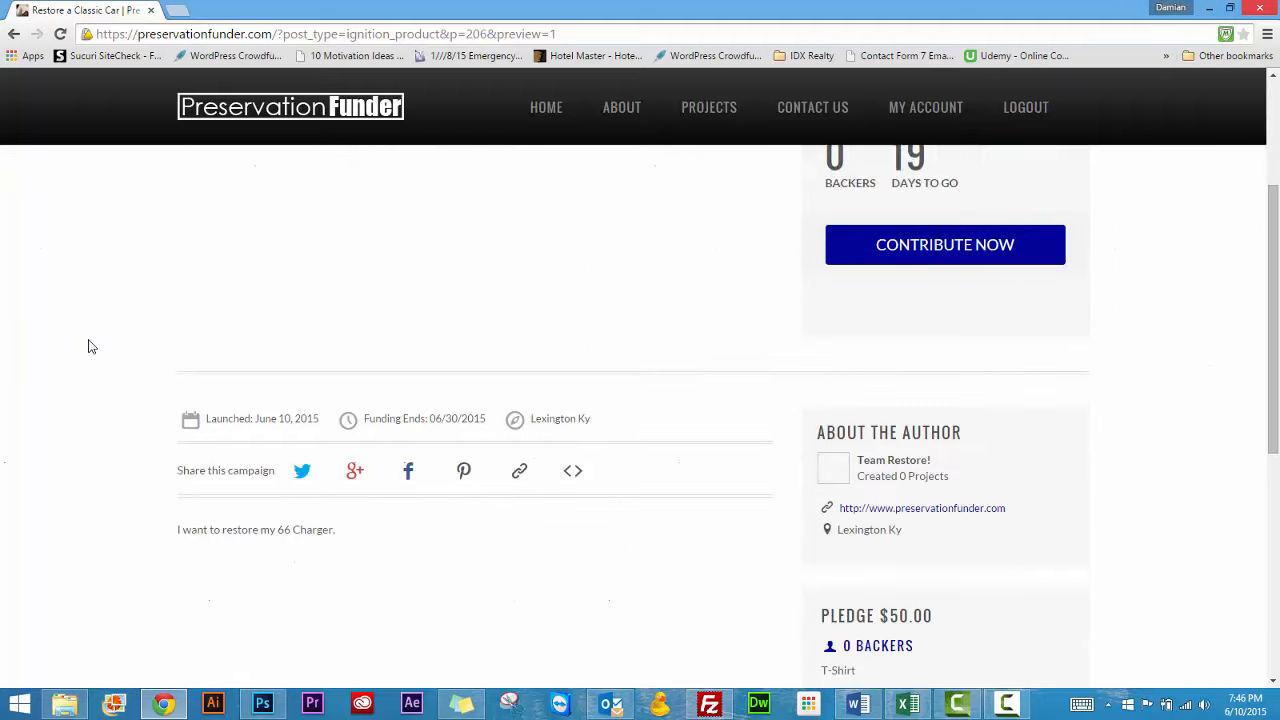
scroll(95, 348, up, 3)
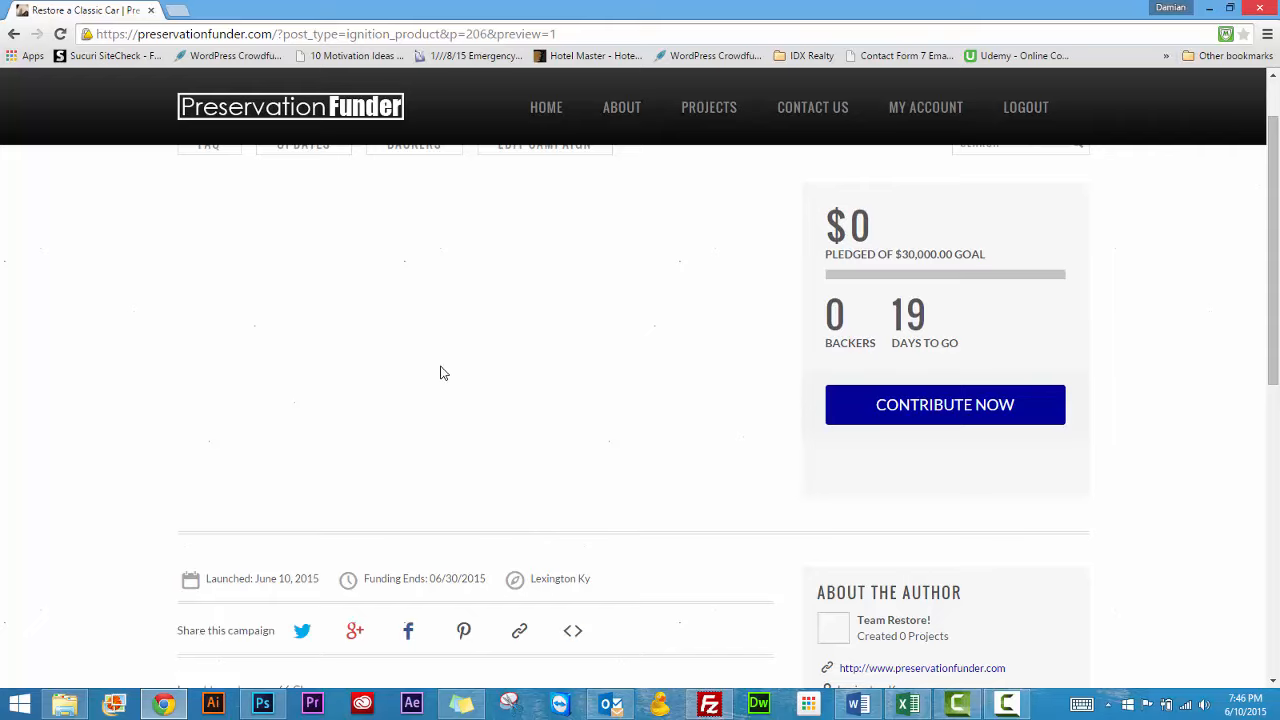
scroll(481, 361, down, 2)
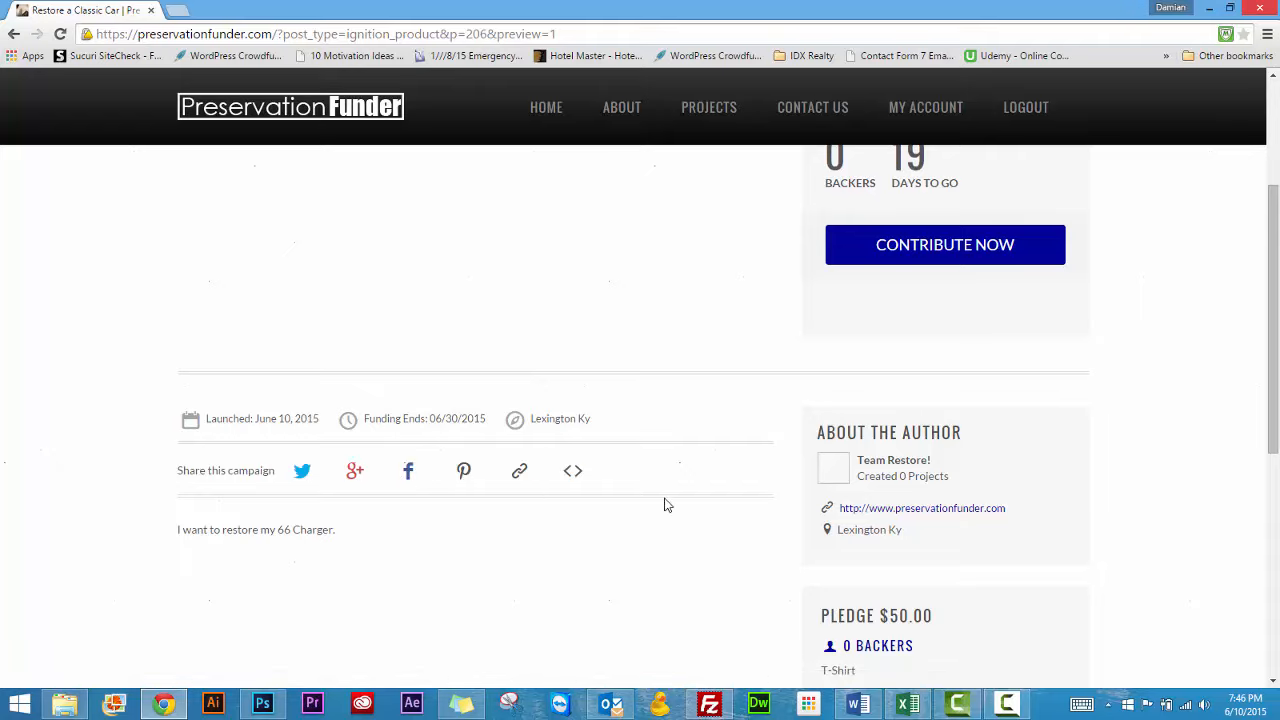
scroll(685, 514, up, 3)
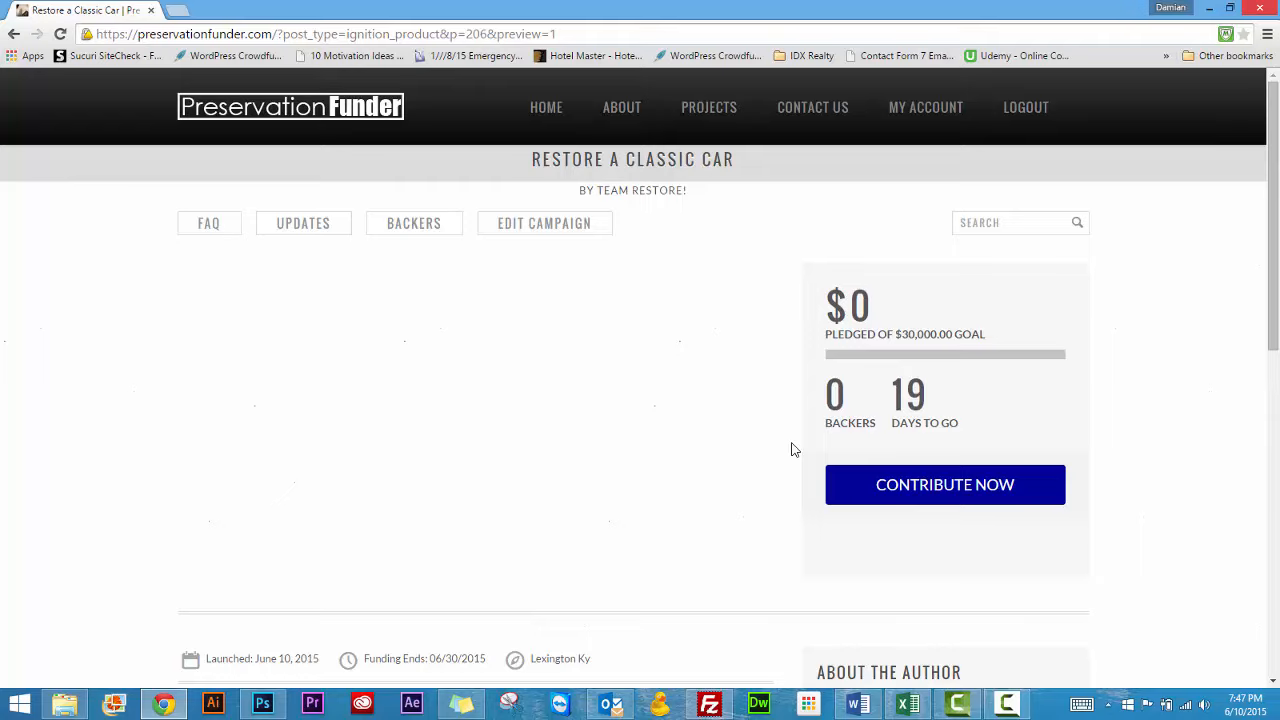
Open the site's Contact Us page
click(818, 114)
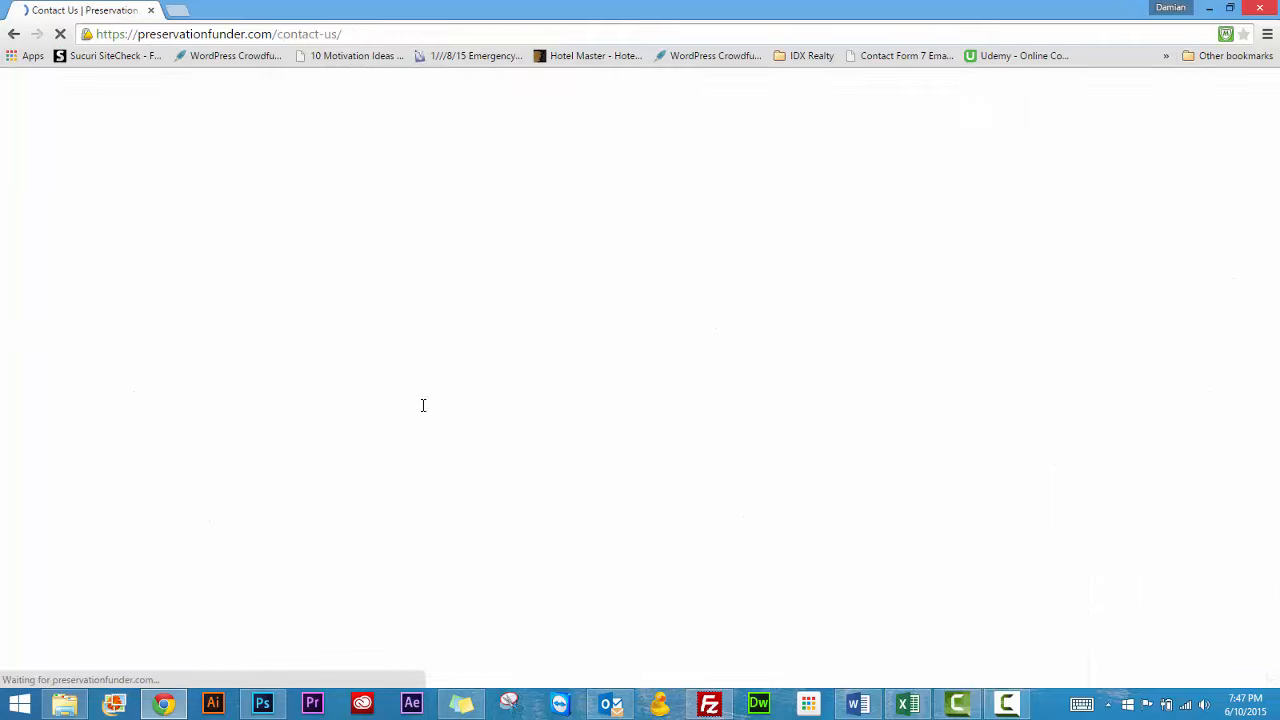